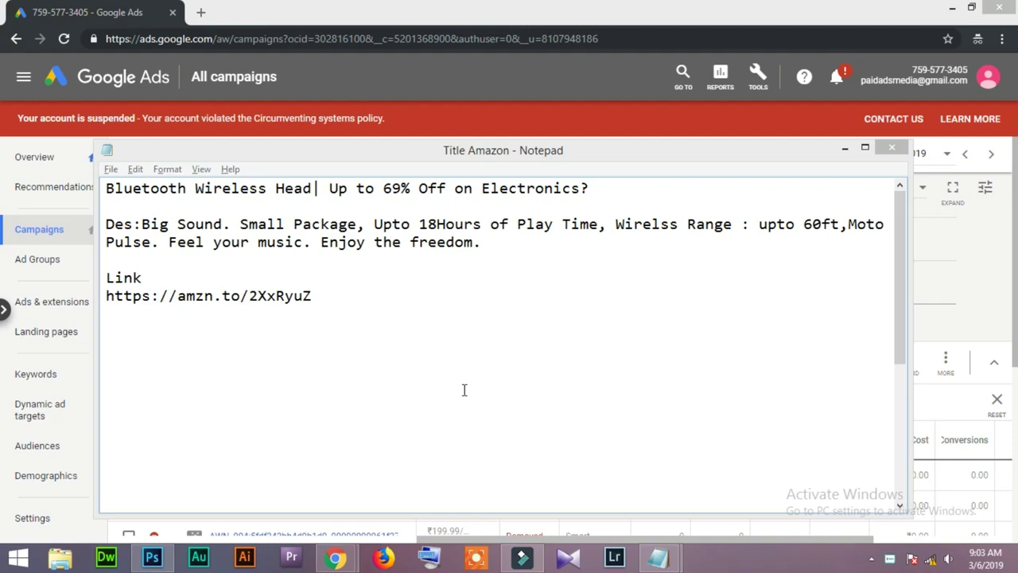
Put away the product note, read the tutorial title in the Title note, and minimize that note as well.
left_click(845, 149)
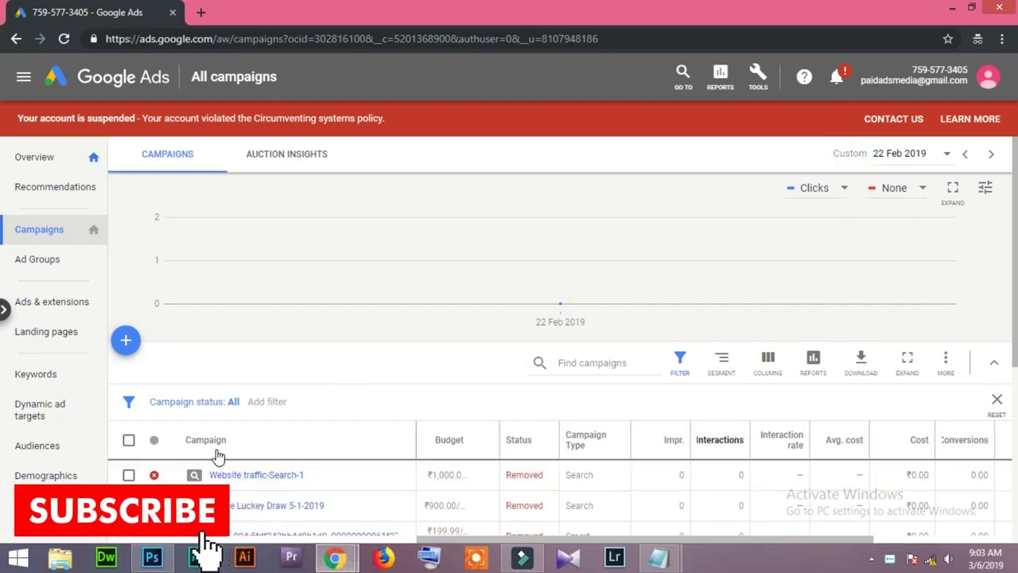
mouse_move(667, 563)
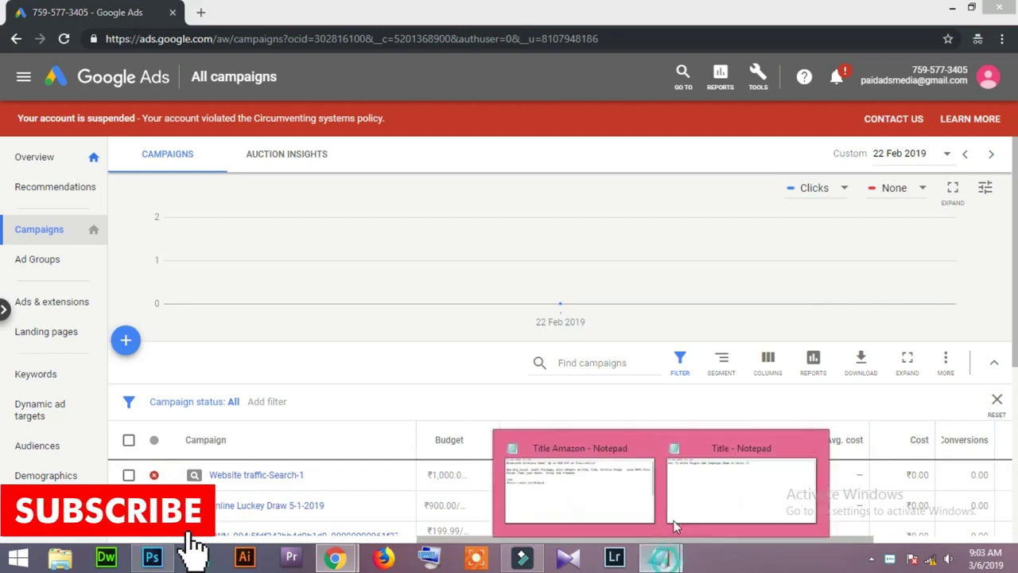
left_click(698, 472)
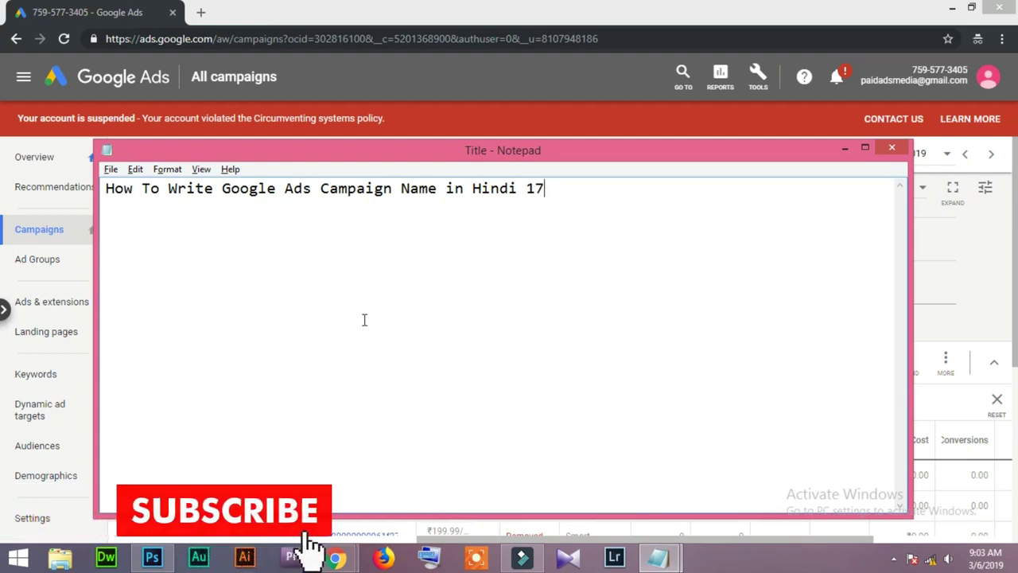
left_click(845, 148)
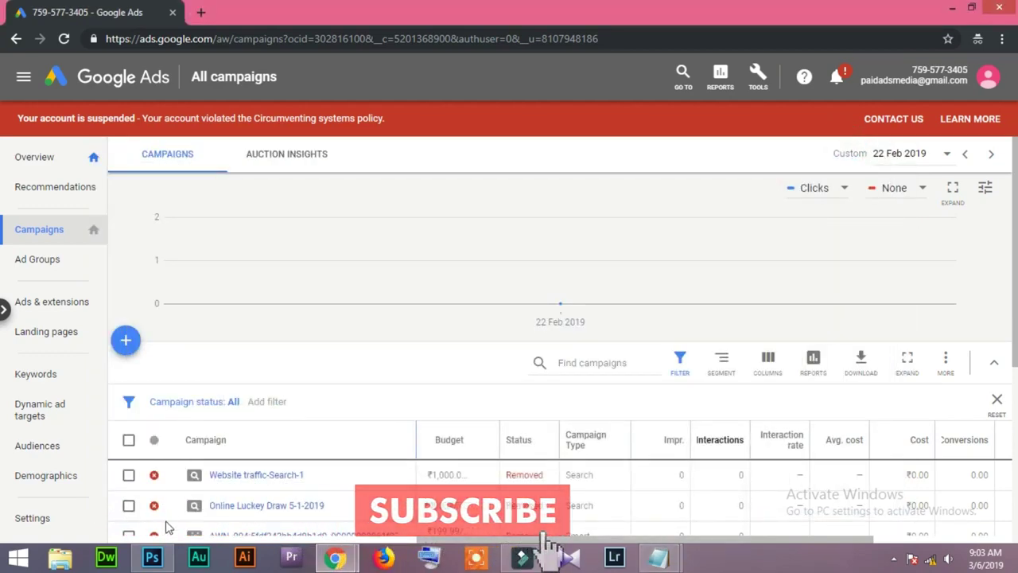
View the campaign name thumbnail in Photoshop and look through the uploaded videos in YouTube Studio.
left_click(154, 558)
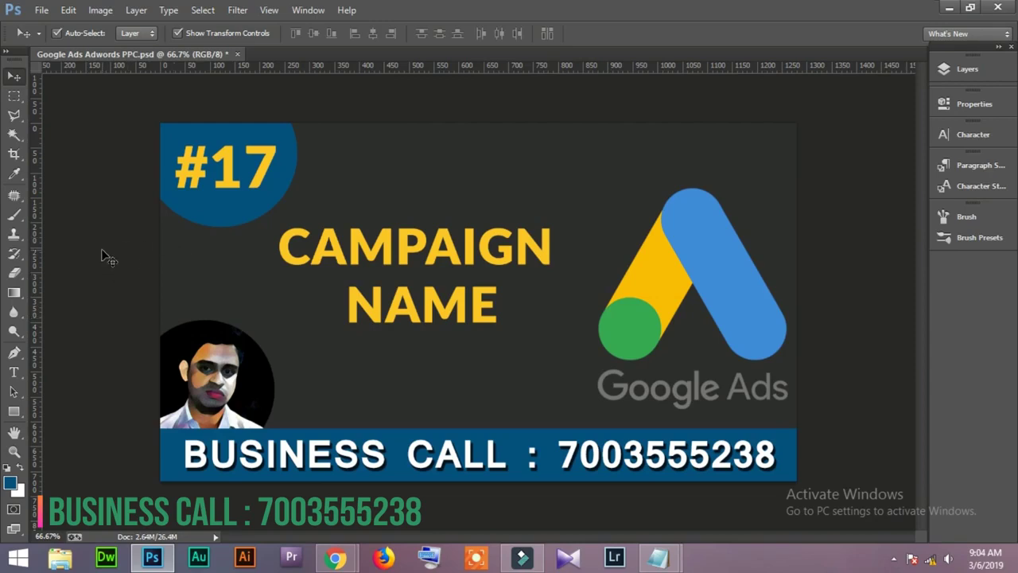
mouse_move(337, 558)
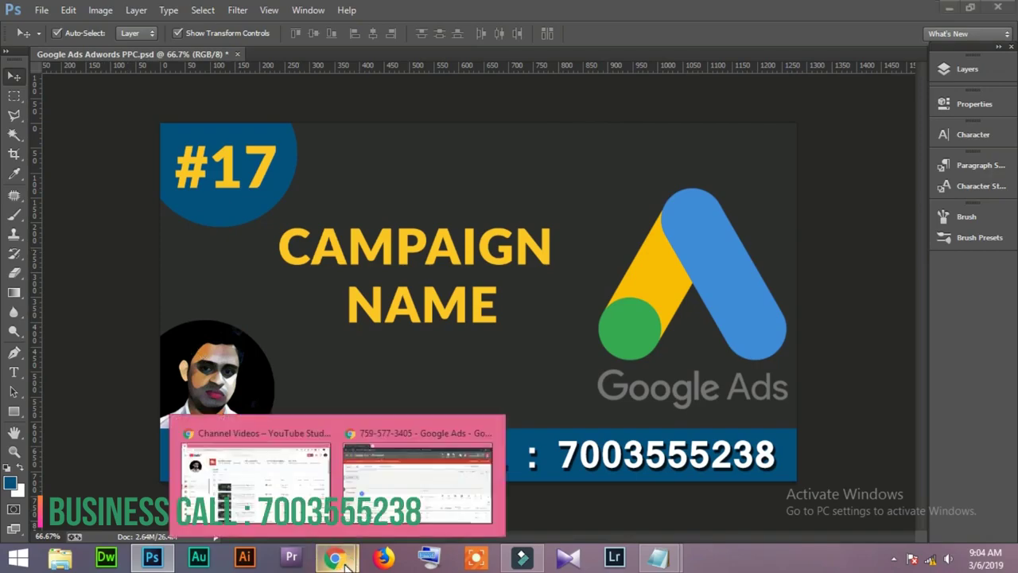
left_click(290, 517)
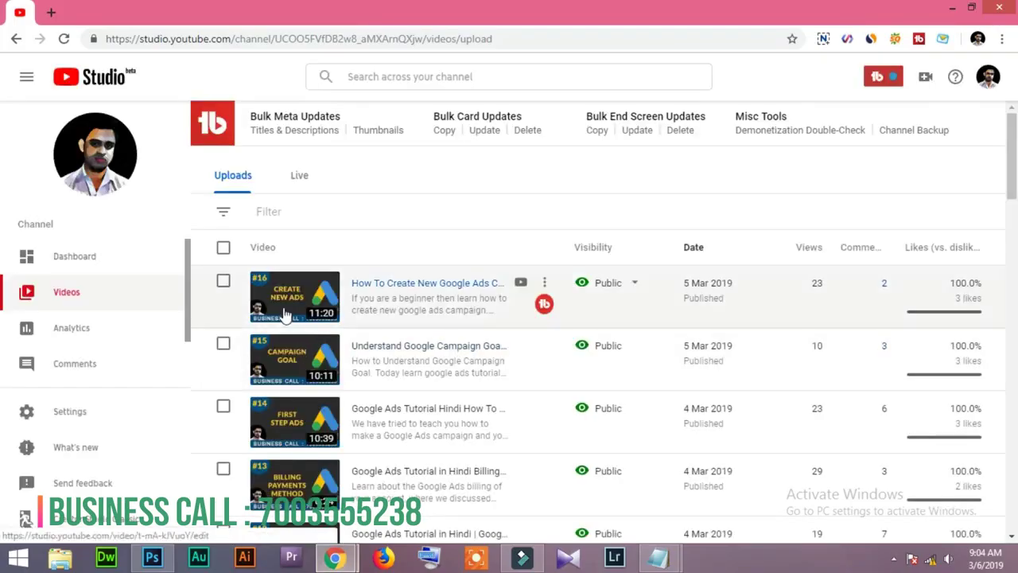
scroll(285, 314, "down", 4)
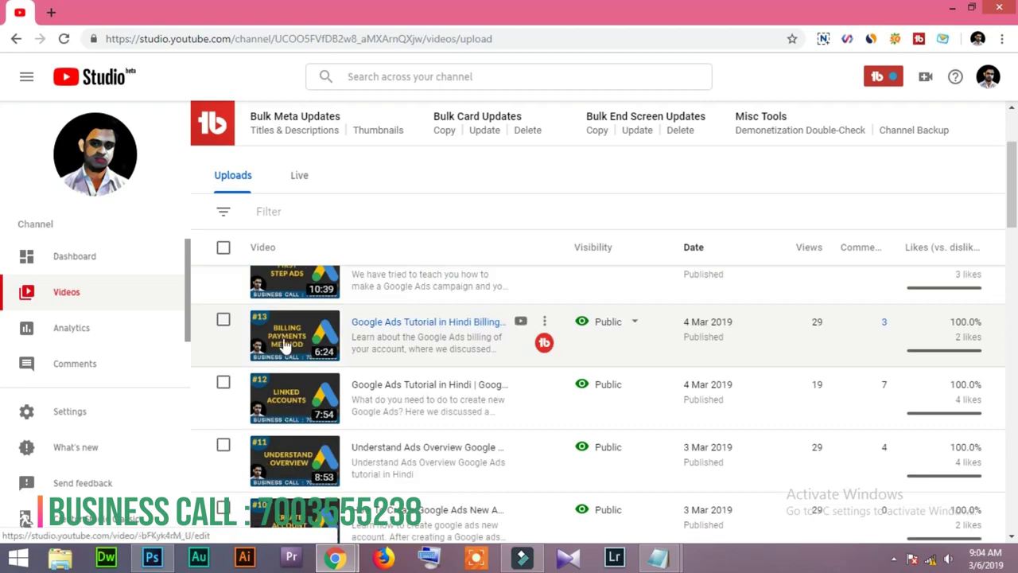
scroll(288, 449, "down", 10)
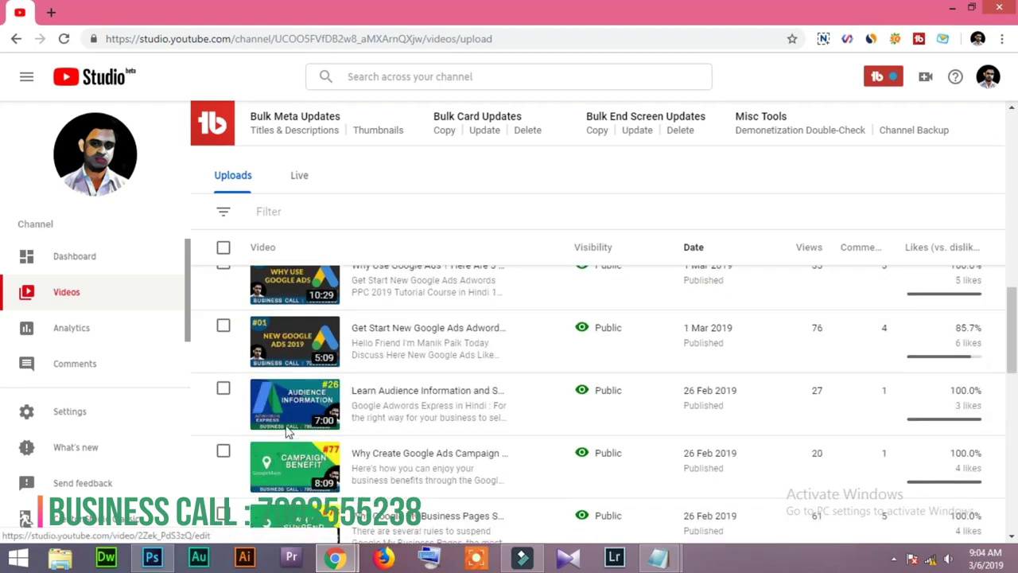
scroll(289, 434, "up", 10)
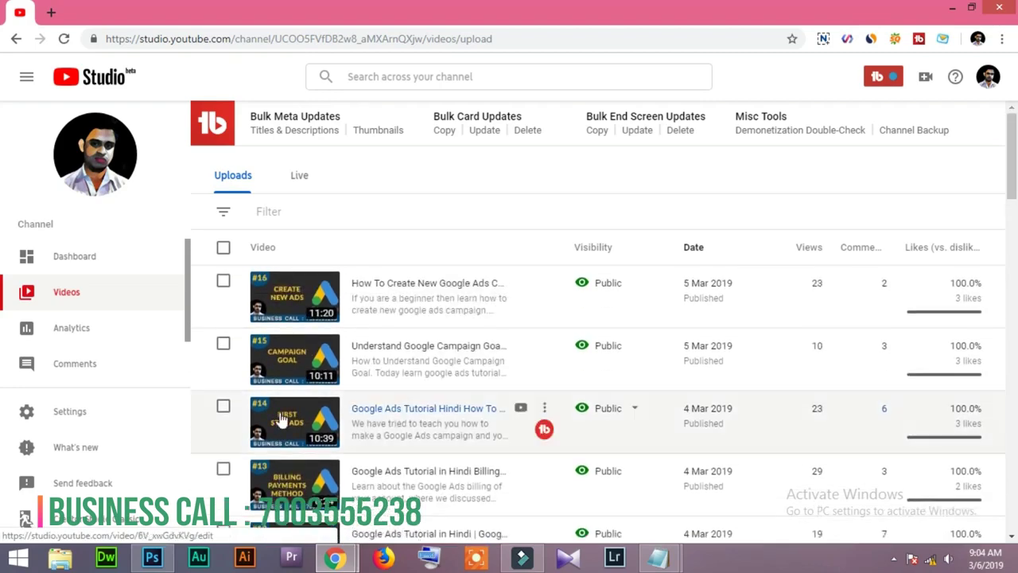
Switch back to Google Ads and start creating a new campaign.
mouse_move(336, 559)
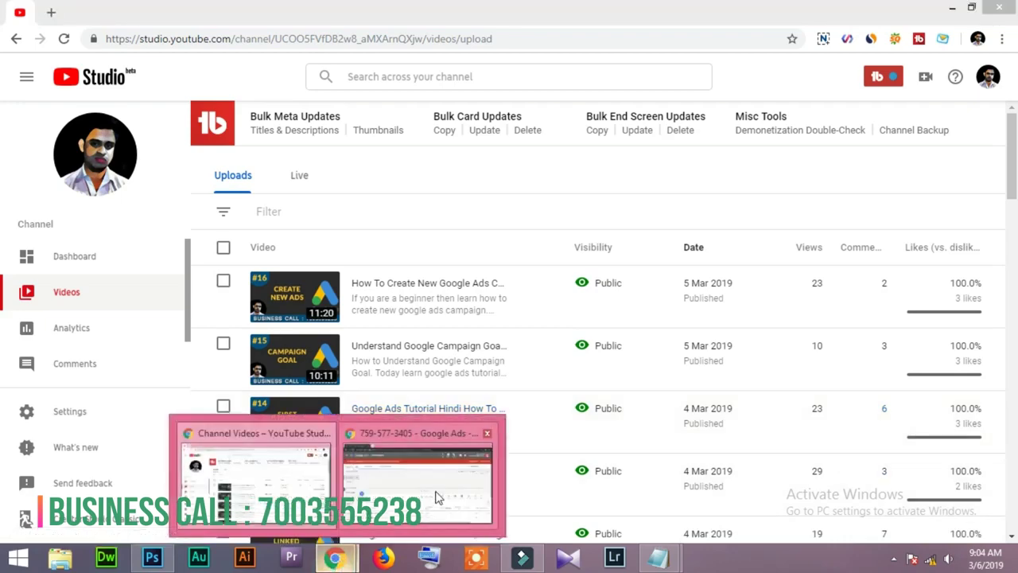
left_click(437, 493)
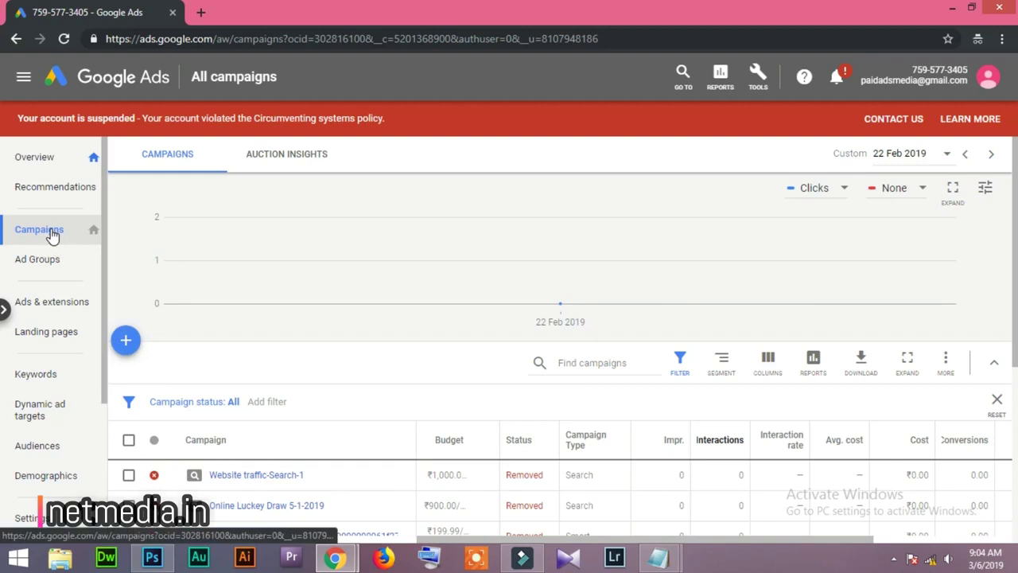
left_click(125, 346)
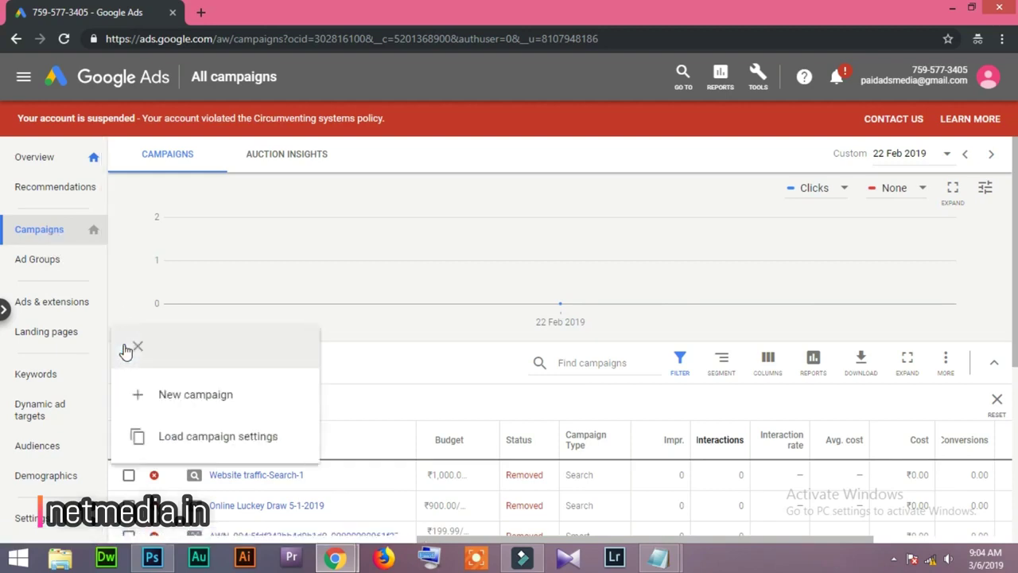
left_click(226, 403)
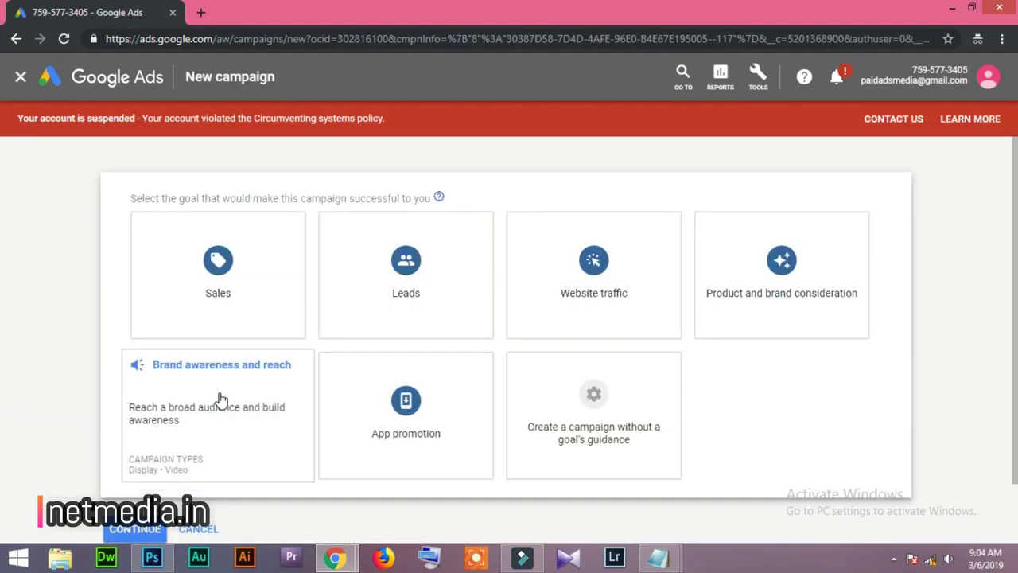
Choose to create the campaign without a goal's guidance and pick Search as the campaign type.
left_click(220, 399)
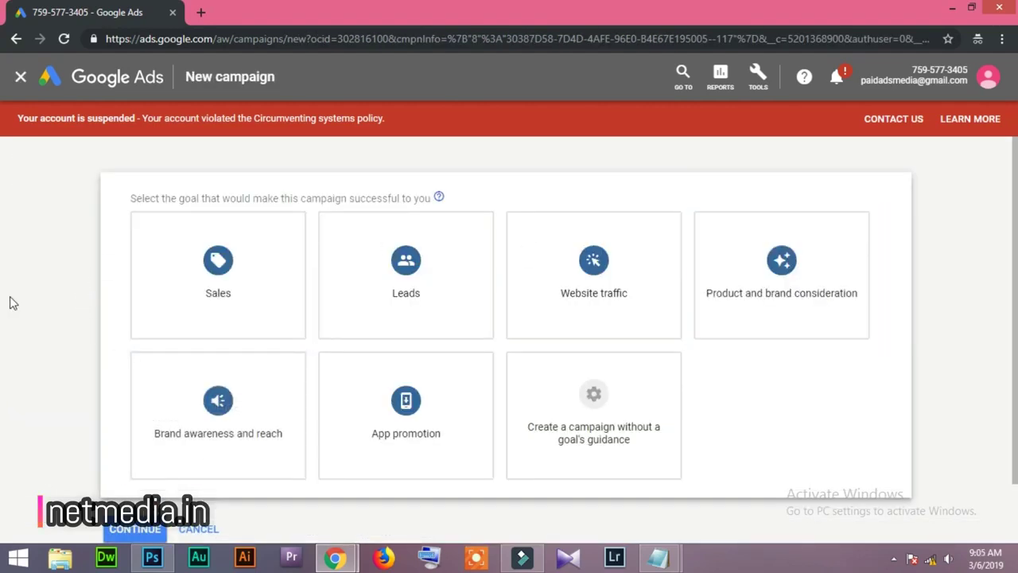
scroll(10, 301, "down", 2)
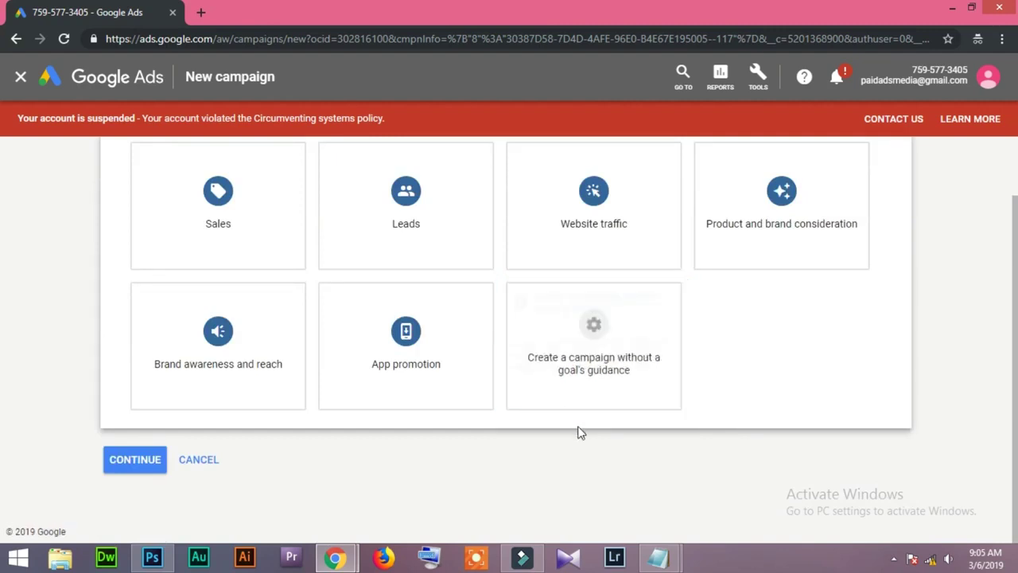
left_click(609, 320)
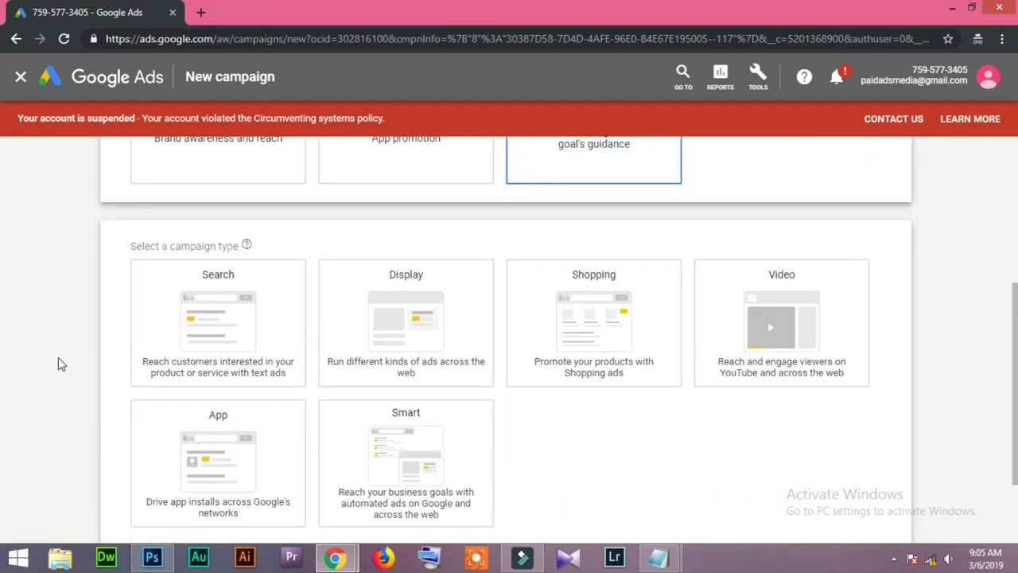
left_click(214, 304)
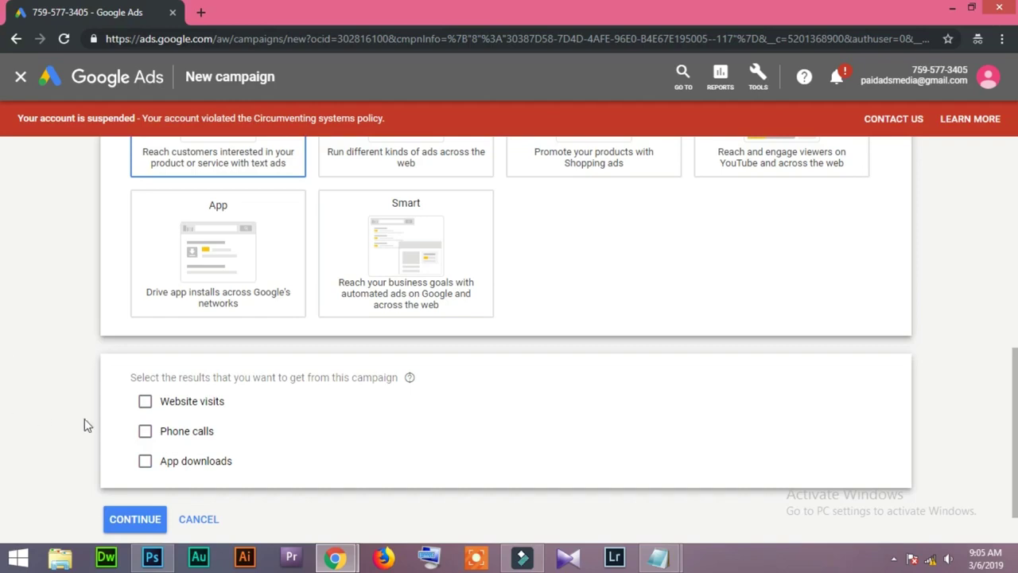
left_click(145, 402)
left_click(285, 439)
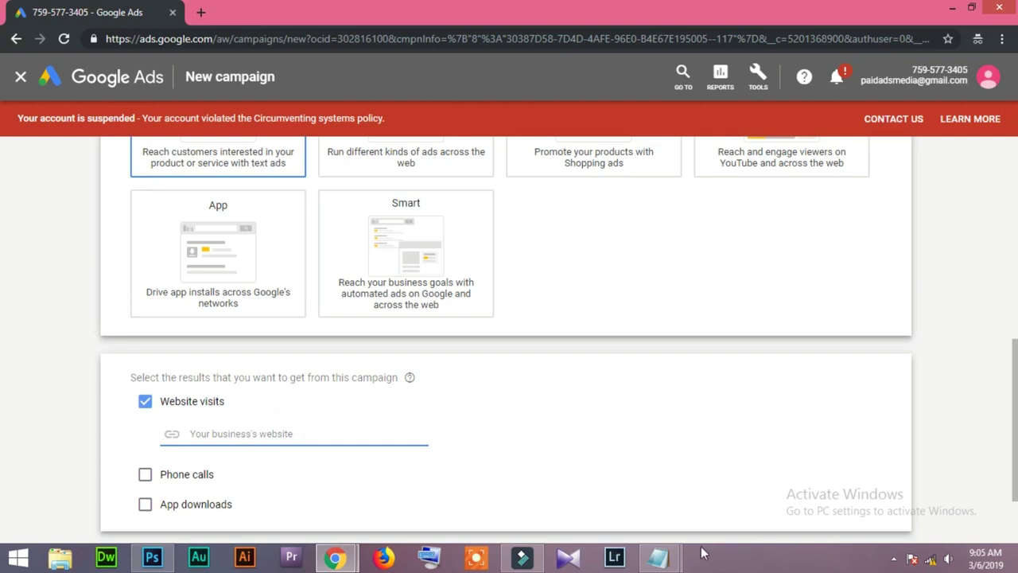
mouse_move(661, 557)
left_click(586, 485)
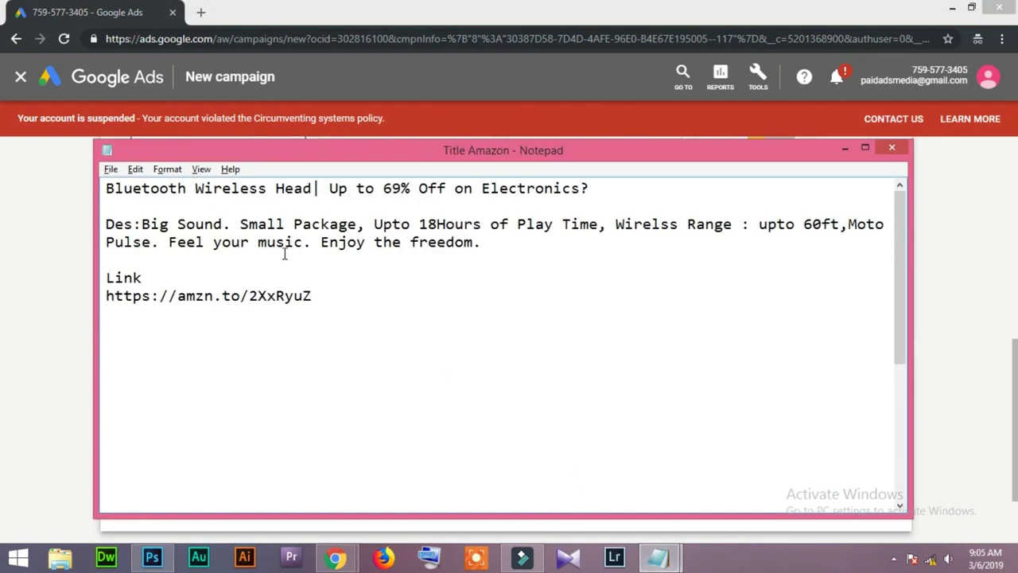
left_click_drag(326, 296, 97, 293)
key("ctrl+c")
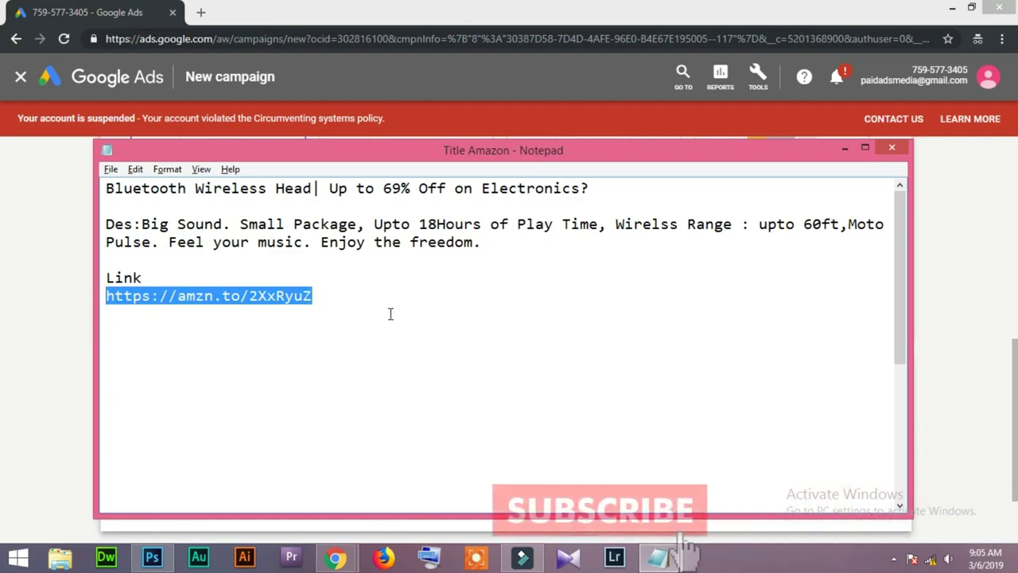
key("alt+Tab")
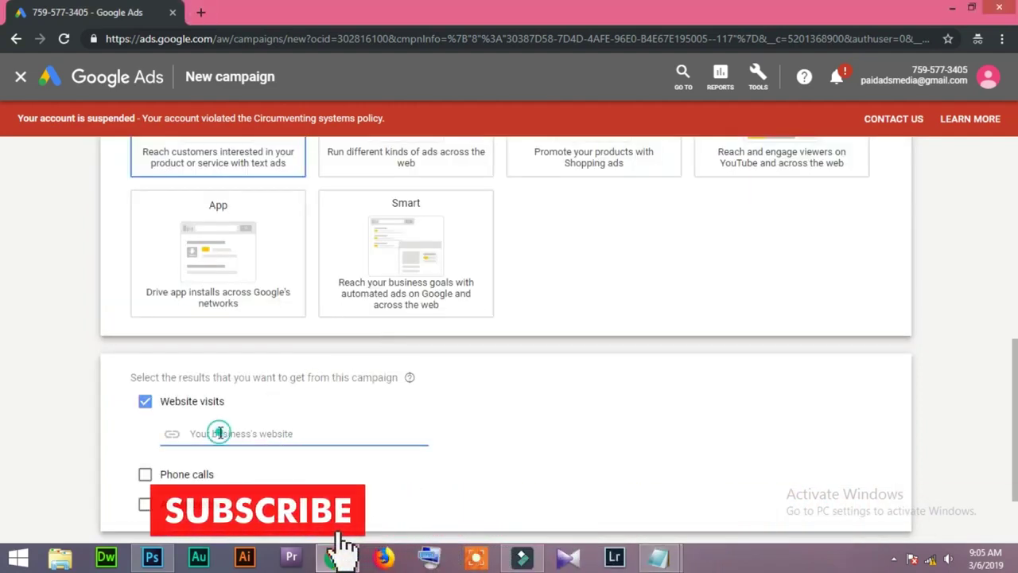
key("ctrl+v")
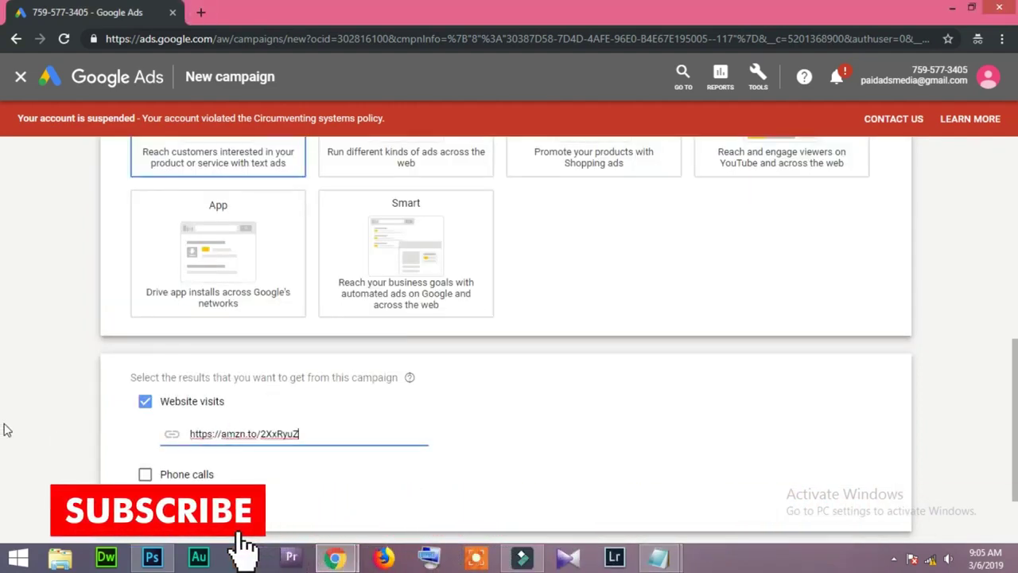
scroll(32, 435, "down", 2)
left_click(136, 464)
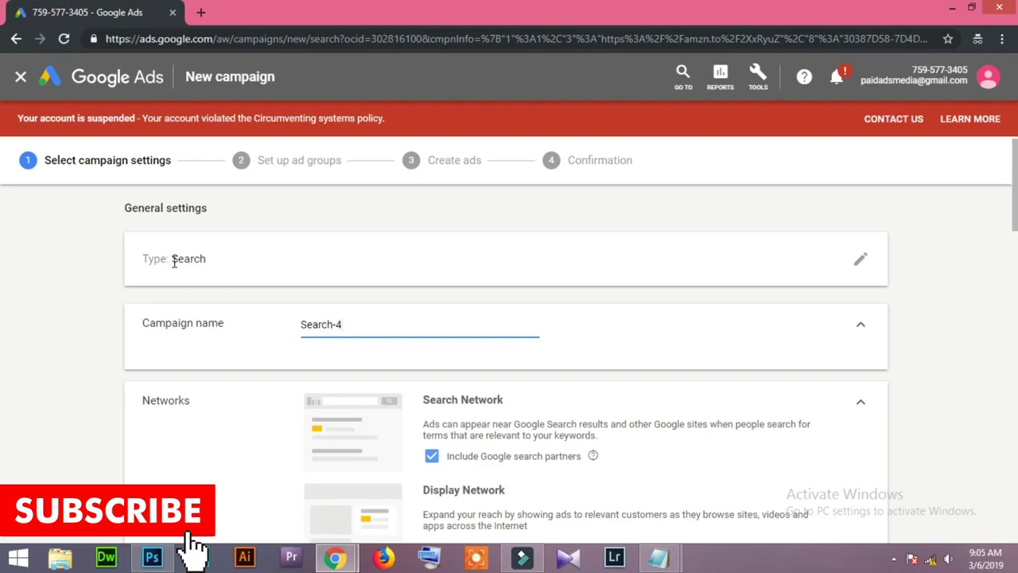
Leave the campaign settings to edit the campaign type, and review the chosen goal, type and desired results.
left_click(861, 263)
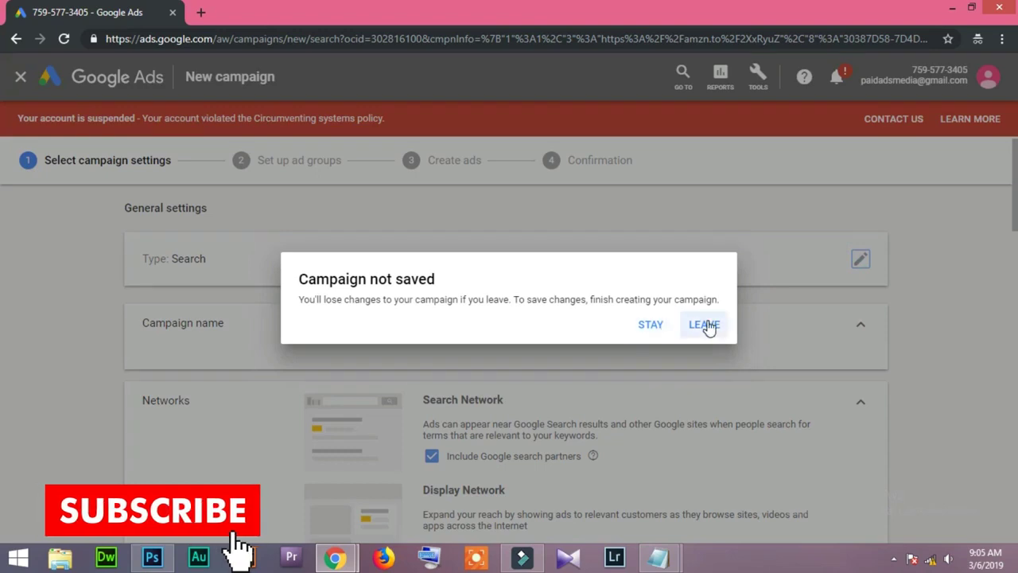
left_click(705, 326)
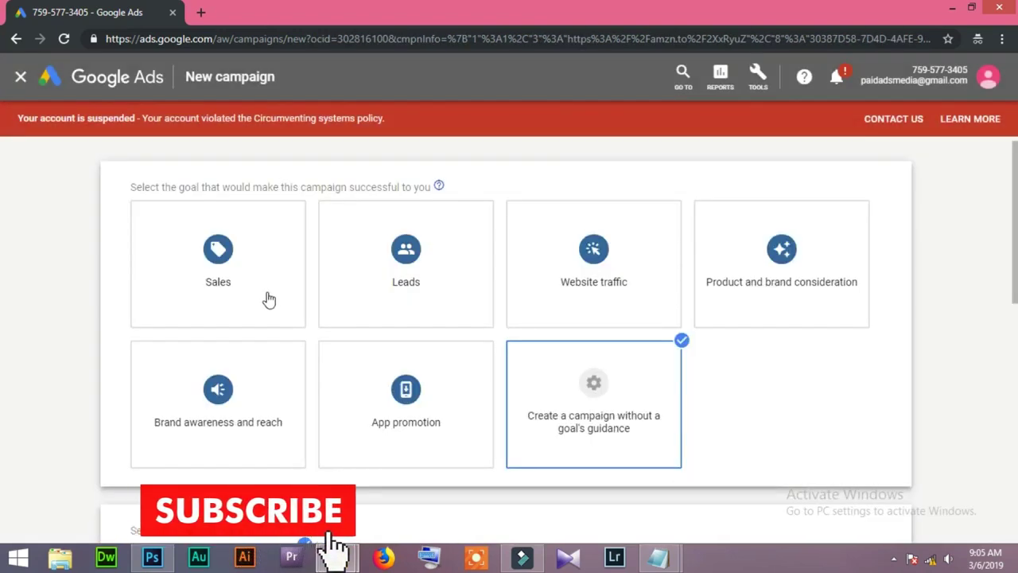
scroll(278, 379, "down", 3)
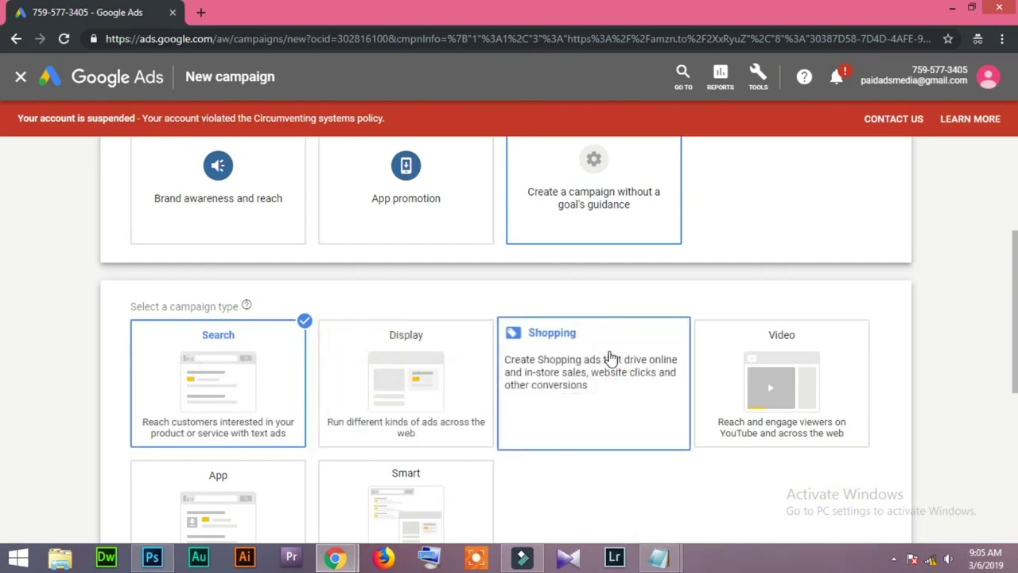
scroll(232, 427, "down", 5)
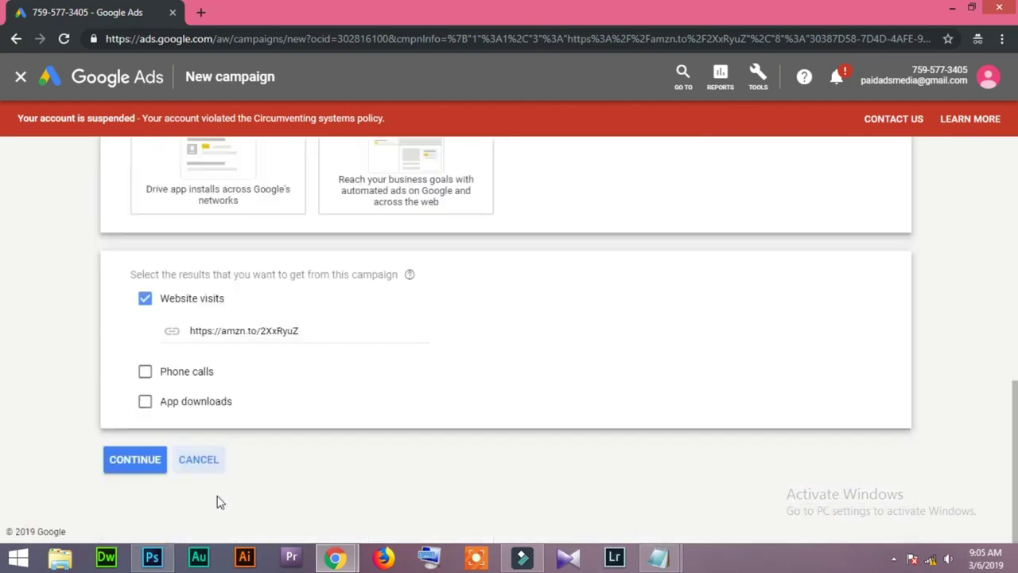
scroll(267, 443, "up", 2)
scroll(268, 442, "up", 3)
Reselect the Search campaign type and continue to the campaign settings.
left_click(232, 433)
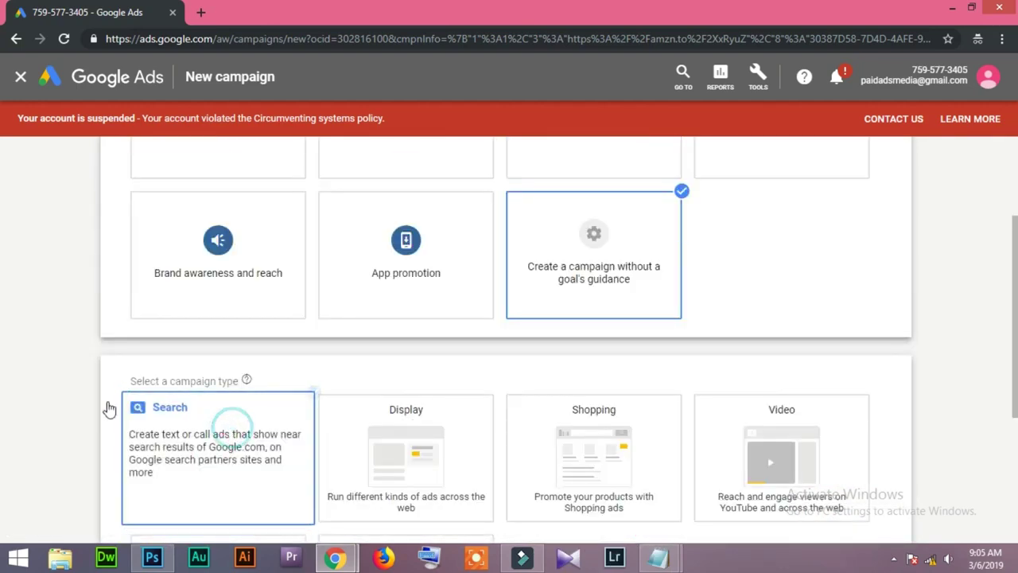
scroll(91, 394, "down", 3)
scroll(211, 390, "up", 5)
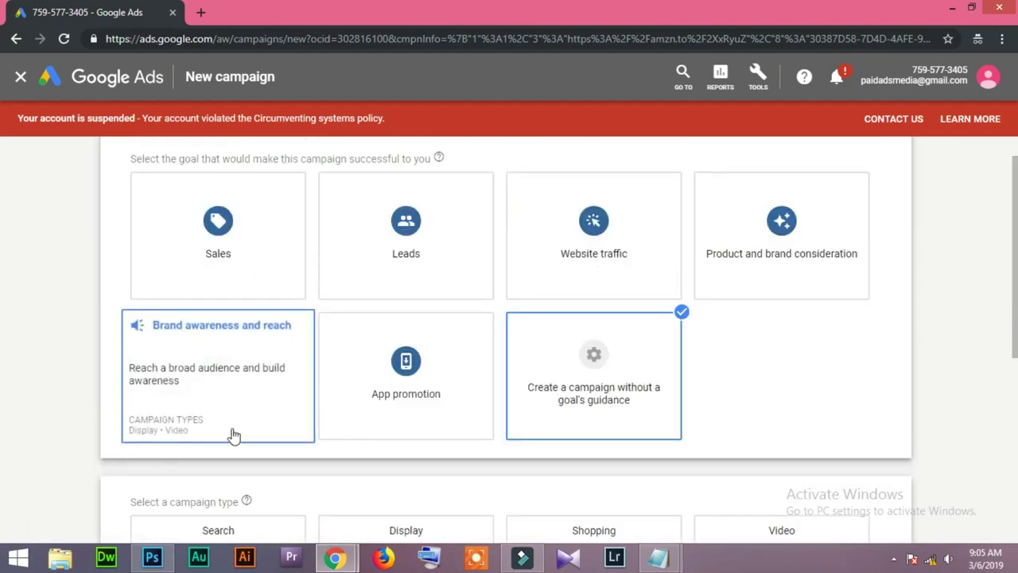
scroll(140, 450, "down", 3)
left_click(213, 439)
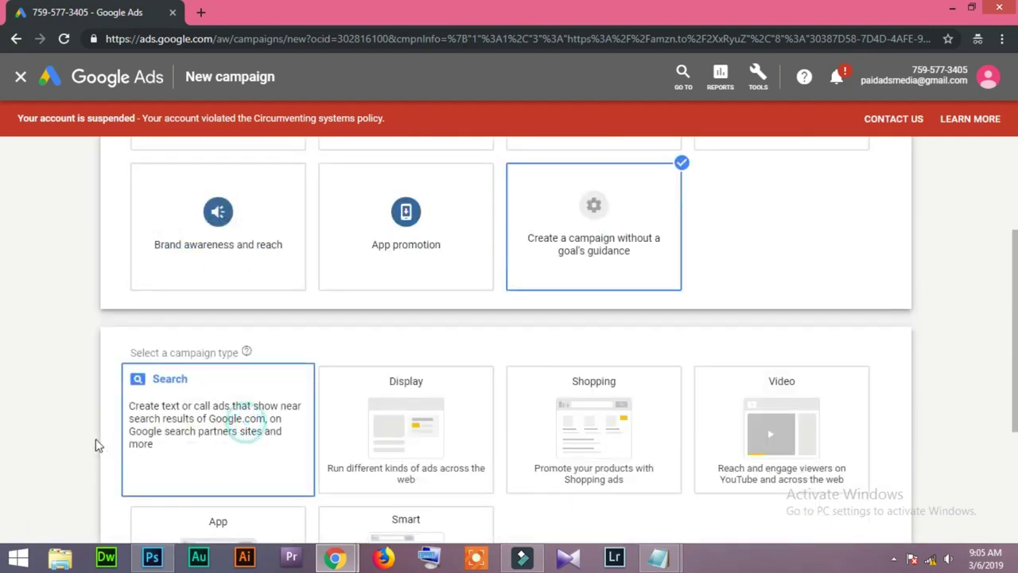
scroll(96, 444, "down", 1)
scroll(112, 457, "down", 4)
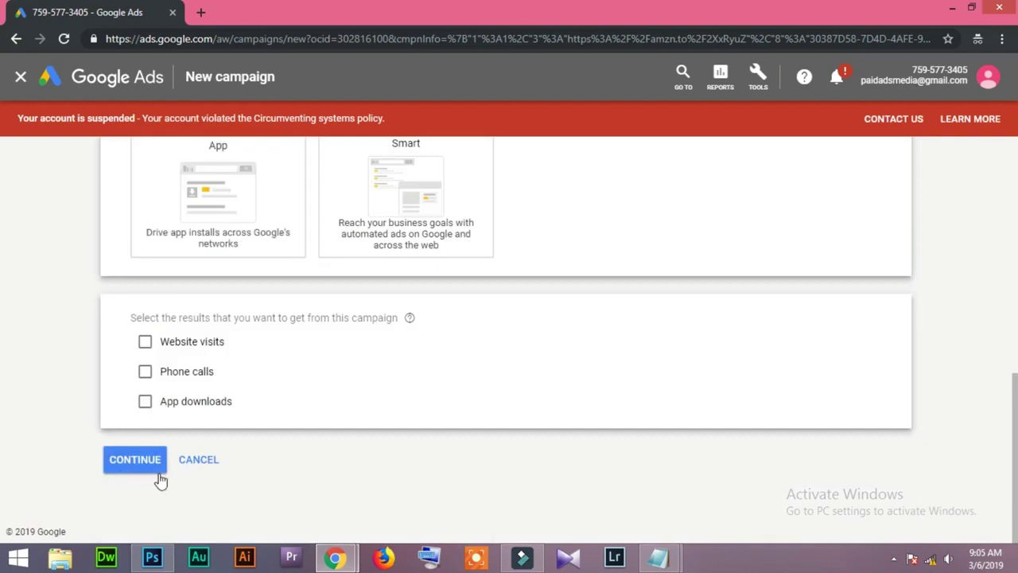
left_click(144, 465)
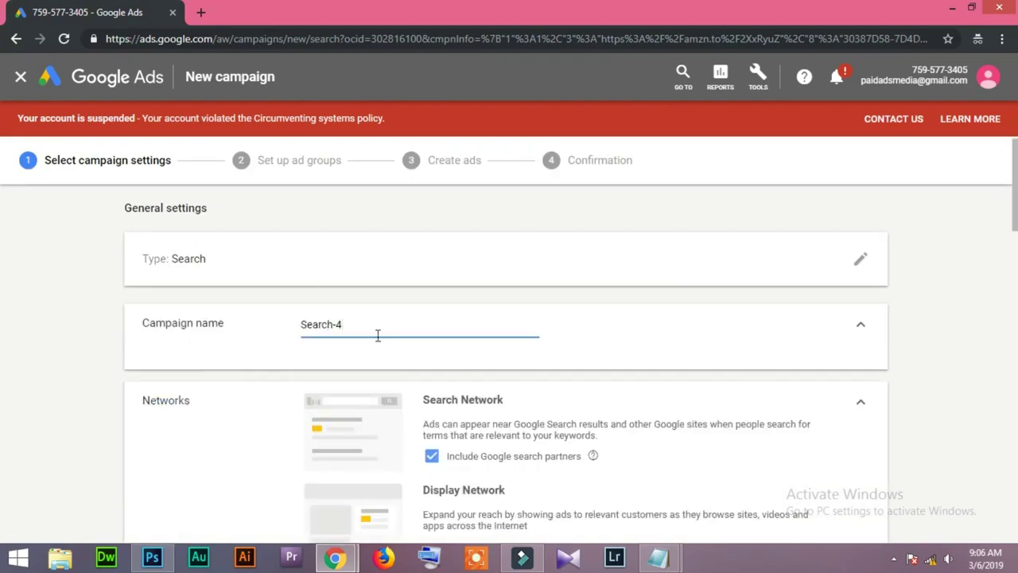
Examine the campaign name field and its default name in the general settings.
left_click_drag(145, 324, 231, 330)
left_click(352, 323)
left_click_drag(364, 323, 288, 331)
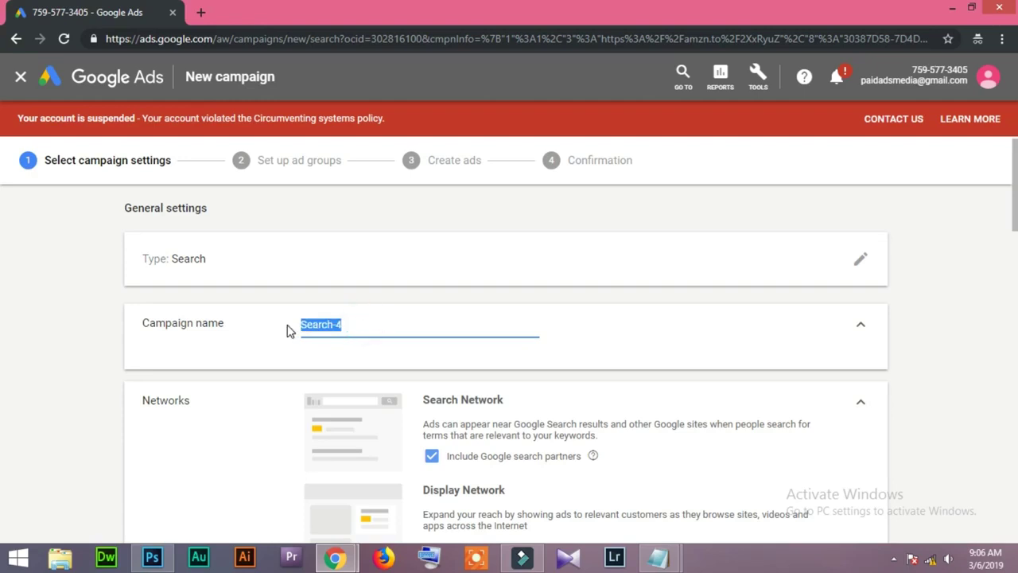
left_click(256, 357)
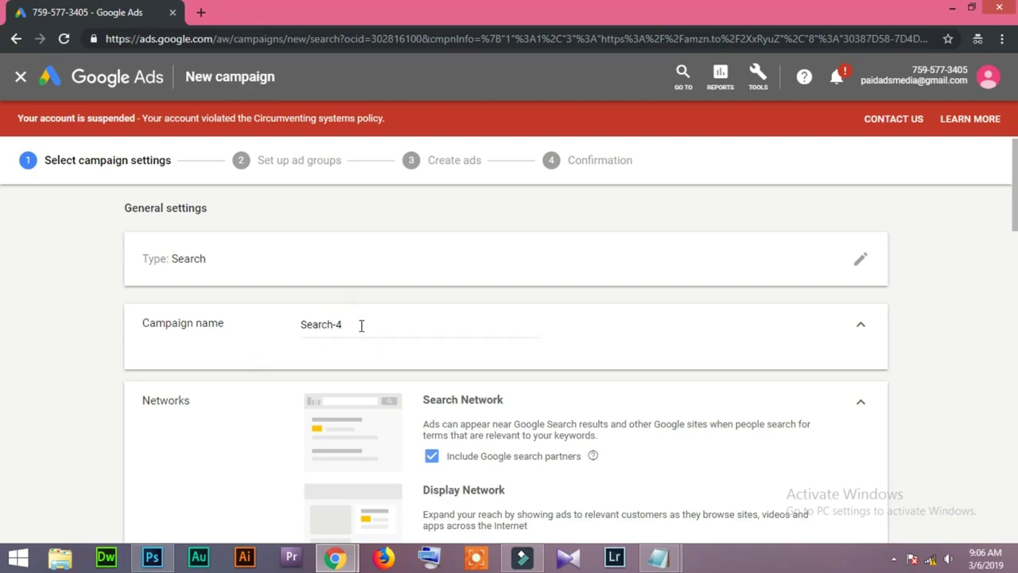
Replace the default campaign name with "Shopping - Basketball Shoes - Product 1" copied from the Title Amazon note.
mouse_move(658, 557)
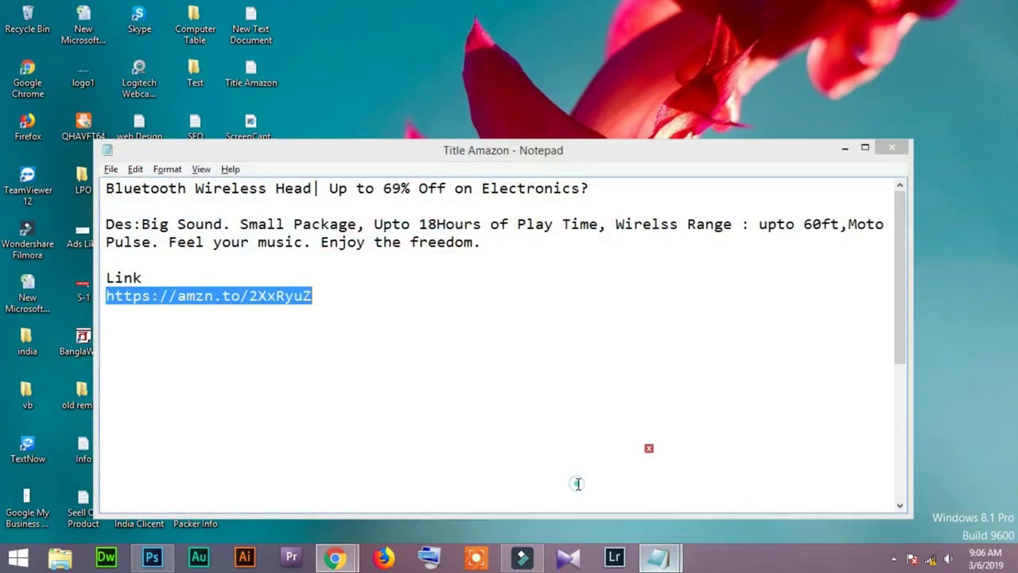
left_click(578, 483)
scroll(321, 377, "down", 3)
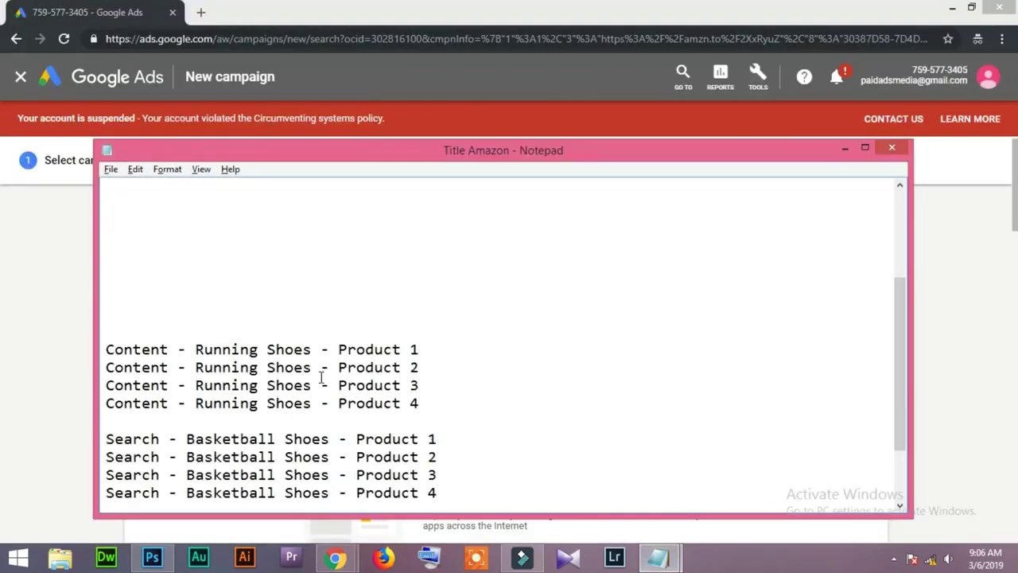
scroll(418, 390, "down", 2)
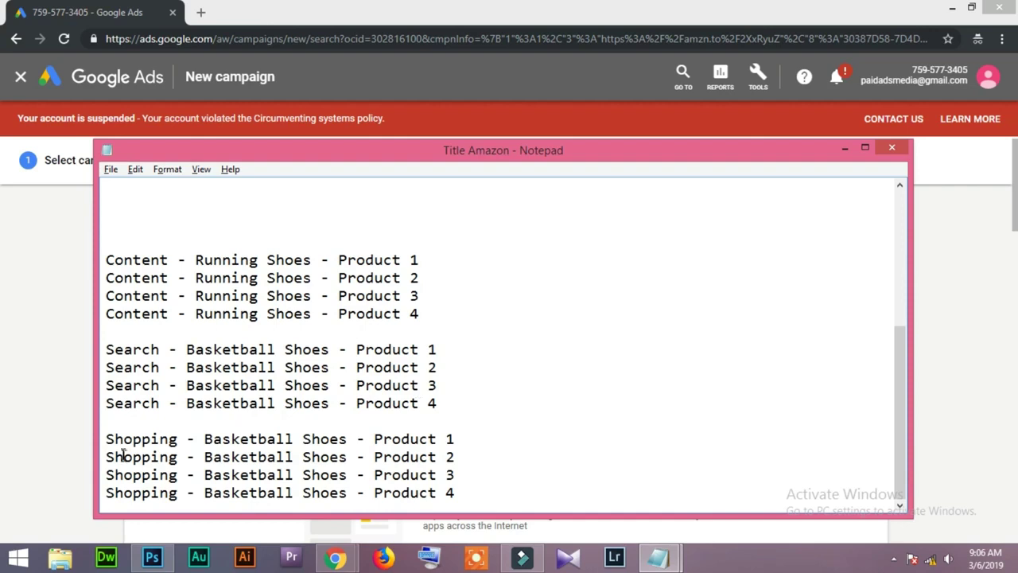
left_click_drag(106, 438, 458, 440)
key("ctrl+c")
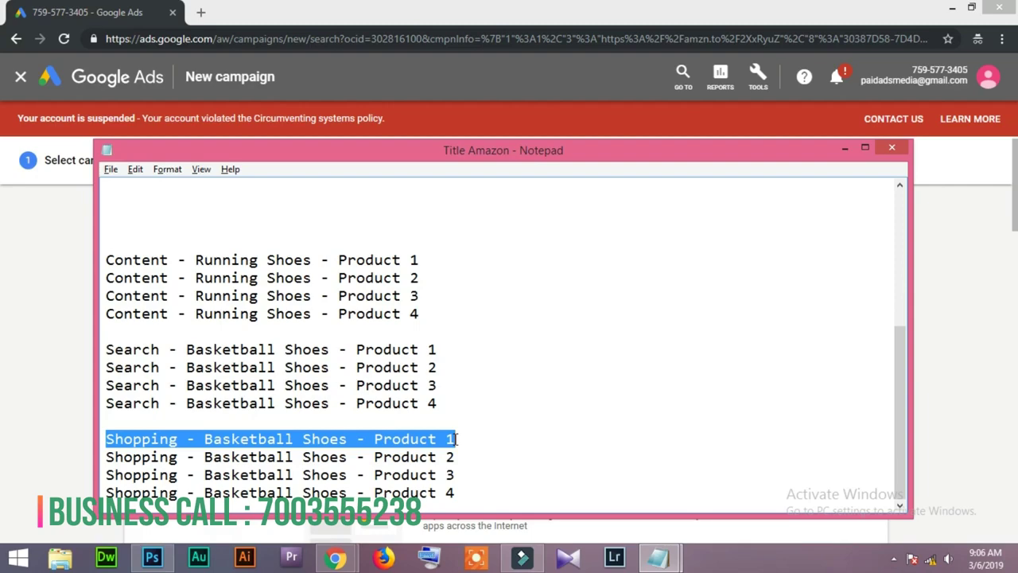
left_click(845, 148)
left_click_drag(366, 324, 280, 324)
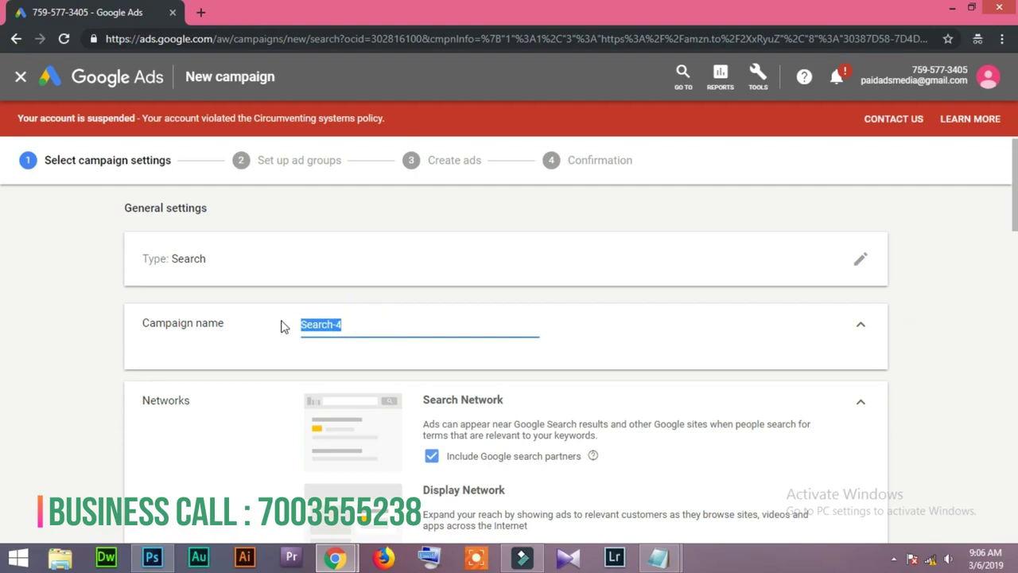
key("ctrl+v")
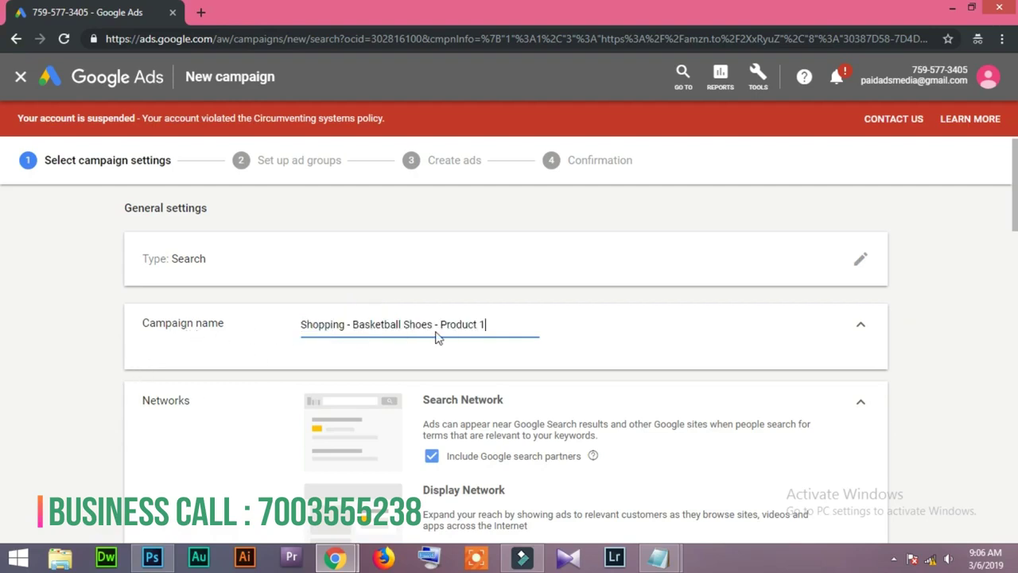
Copy the whole campaign name, try "Part-" in its place and clear the field.
left_click_drag(489, 324, 256, 326)
key("ctrl+c")
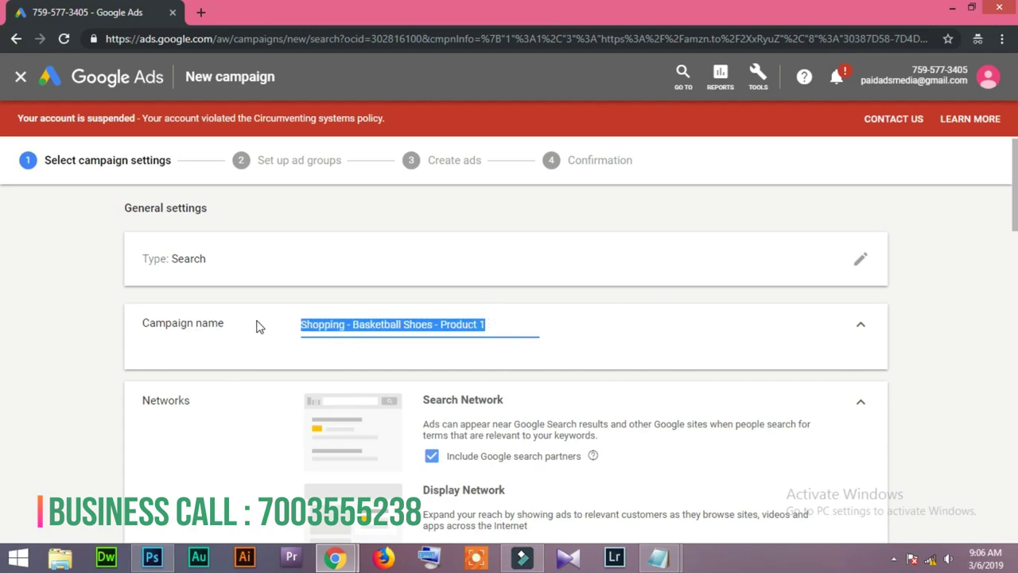
type("Part")
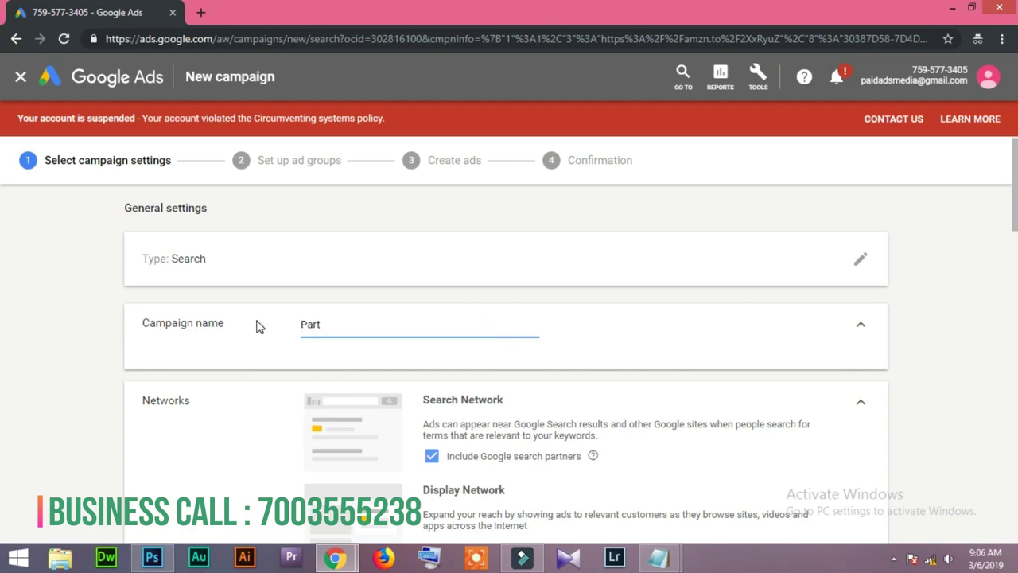
type("-")
key("BackSpace")
key("BackSpace")
key("BackSpace")
key("BackSpace")
key("BackSpace")
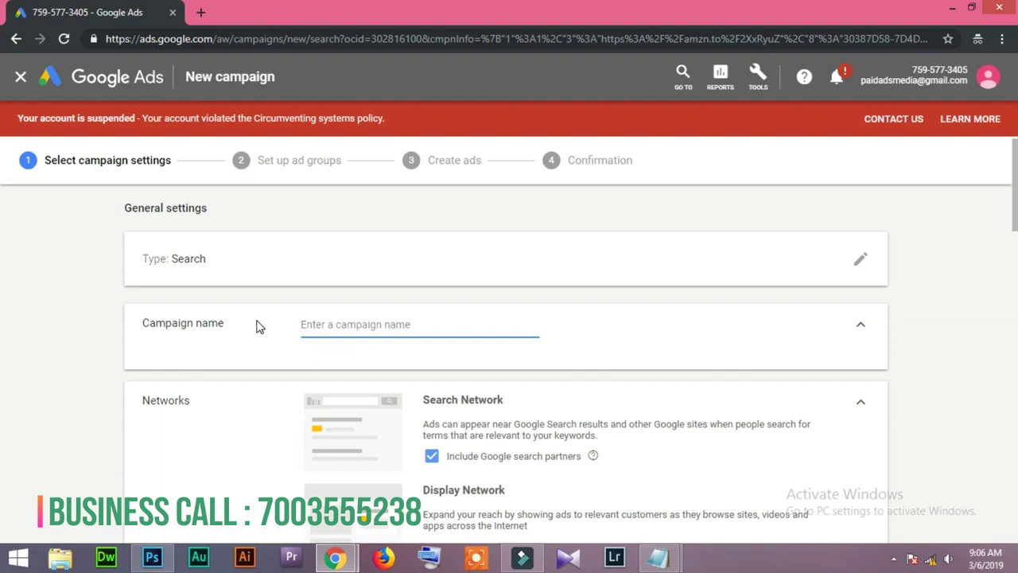
Try "Ads -1-2019" as the campaign name, then empty the name field again.
type("Ads ")
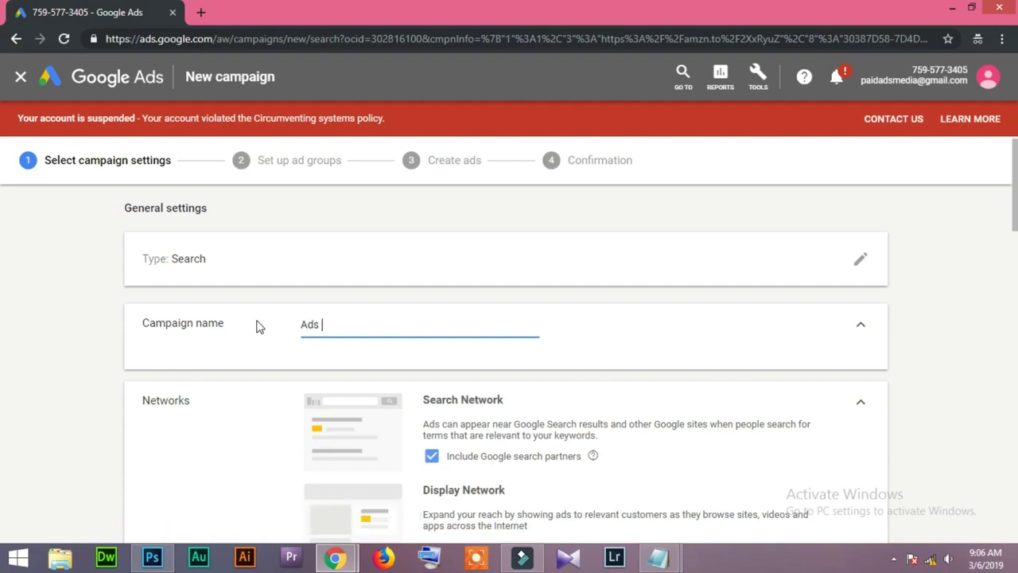
type("-1-2019")
key("BackSpace")
key("BackSpace")
key("BackSpace")
key("BackSpace")
key("BackSpace")
key("BackSpace")
key("BackSpace")
key("BackSpace")
key("BackSpace")
key("BackSpace")
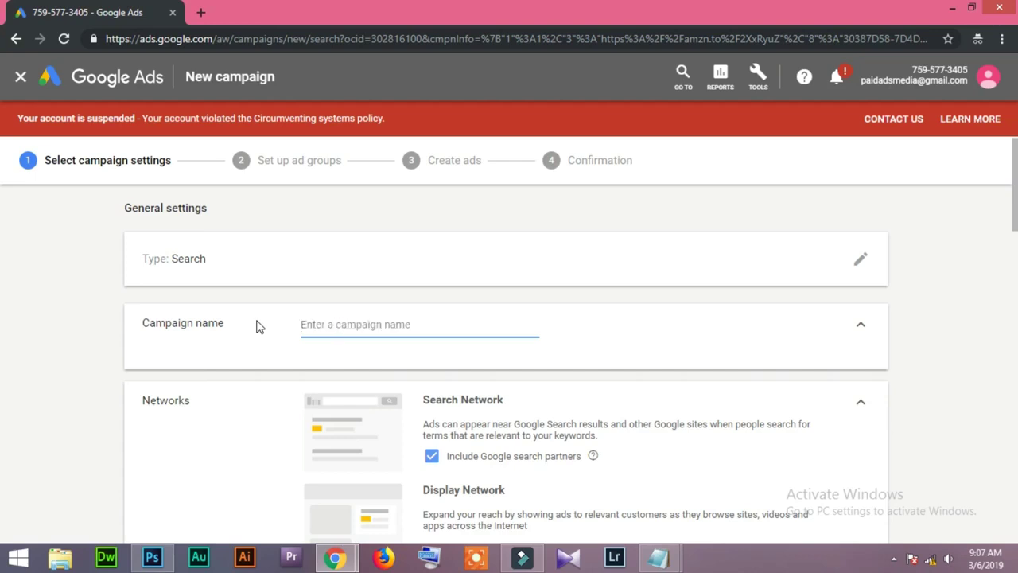
Paste "Shopping - Basketball Shoes - Product 1" back as the campaign name and highlight its Shopping part.
key("ctrl+v")
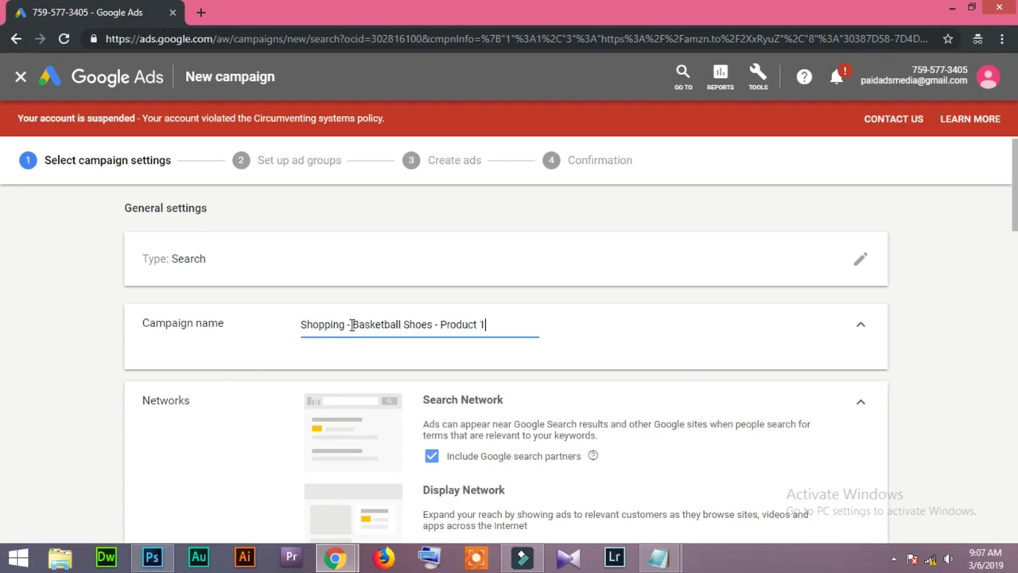
left_click_drag(345, 322, 302, 322)
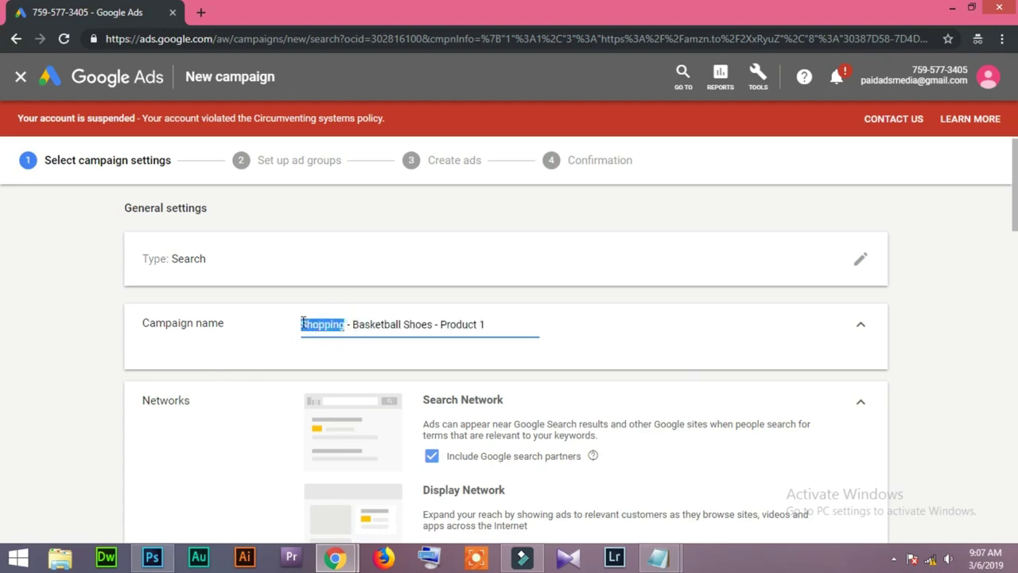
left_click(319, 324)
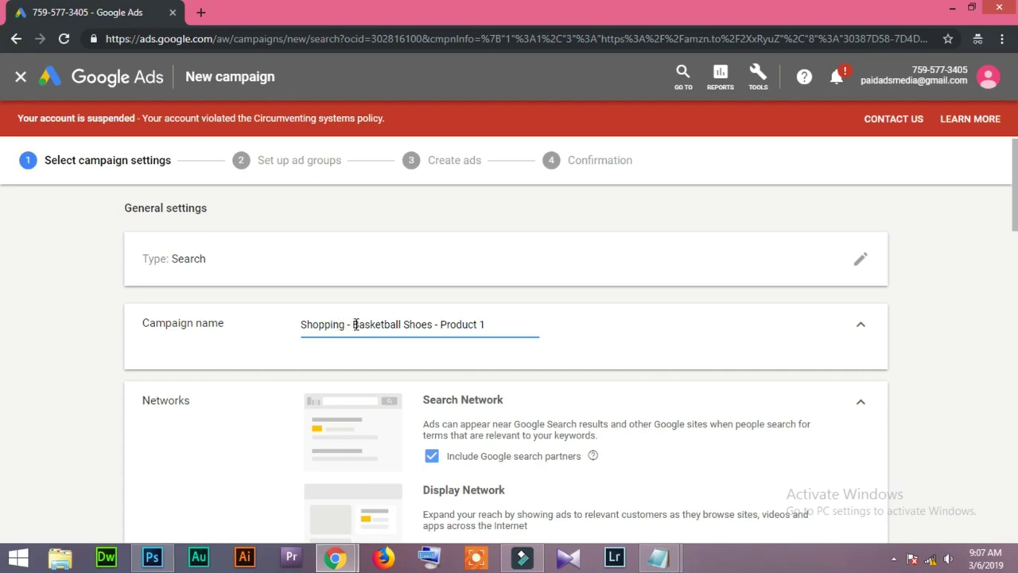
Replace the Product 1 part at the end of the campaign name with 51489.
mouse_move(440, 324)
left_mouse_down()
mouse_move(493, 324)
mouse_move(442, 324)
left_mouse_up()
double_click(488, 324)
left_click(500, 323)
left_click(489, 322)
type("$1489")
left_click(612, 344)
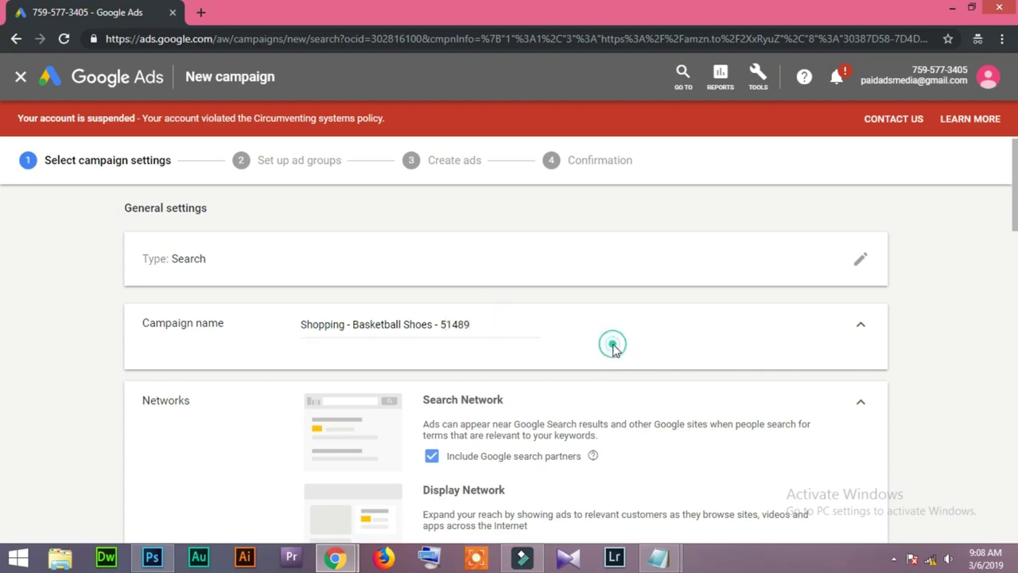
Insert "Product-" before 51489 in the campaign name.
left_click(442, 322)
type("Product")
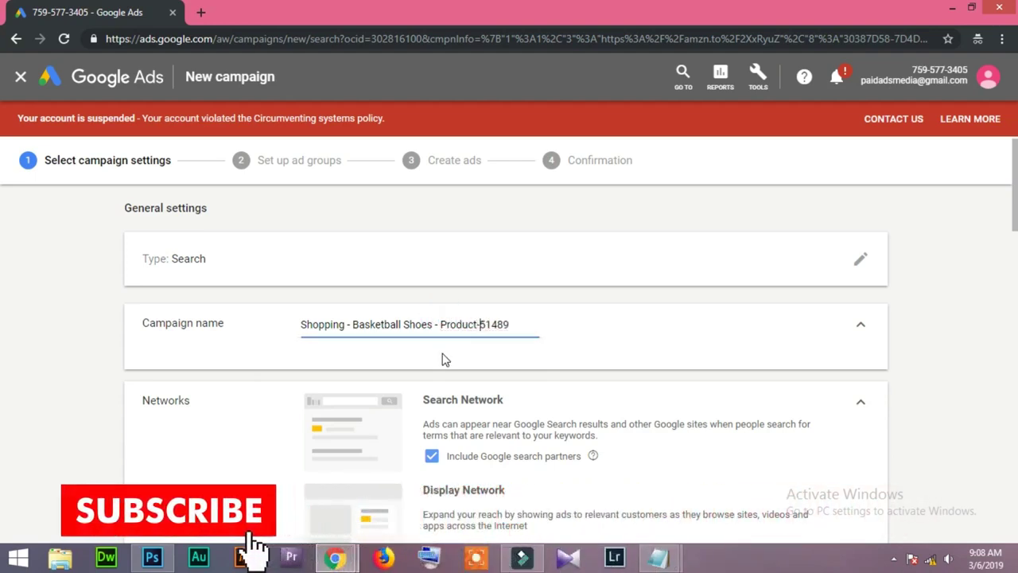
type("-")
left_click(515, 326)
Highlight the Shopping part and the Product-51489 part of the campaign name to review the naming pattern.
left_click(344, 325)
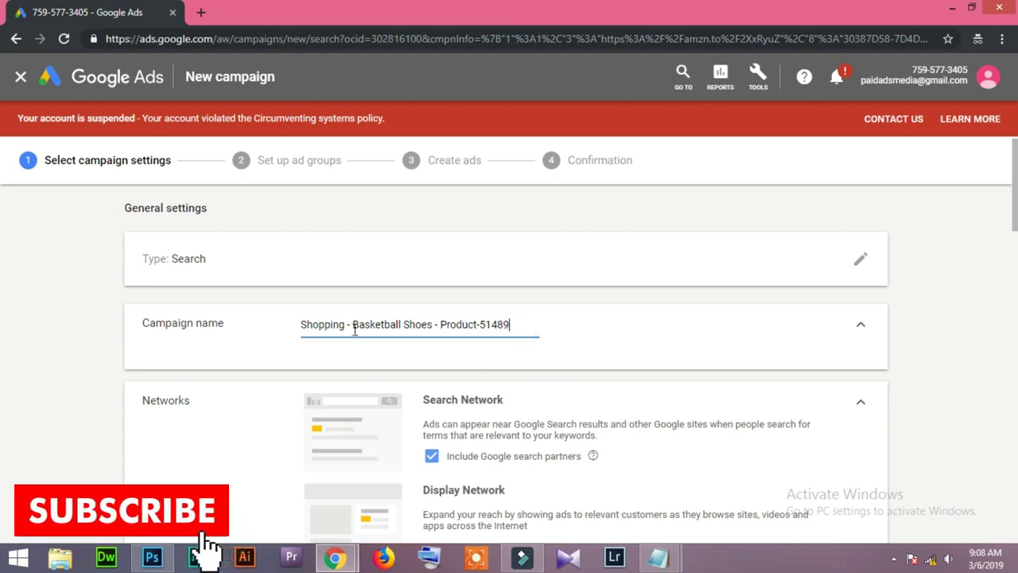
left_click_drag(344, 325, 301, 321)
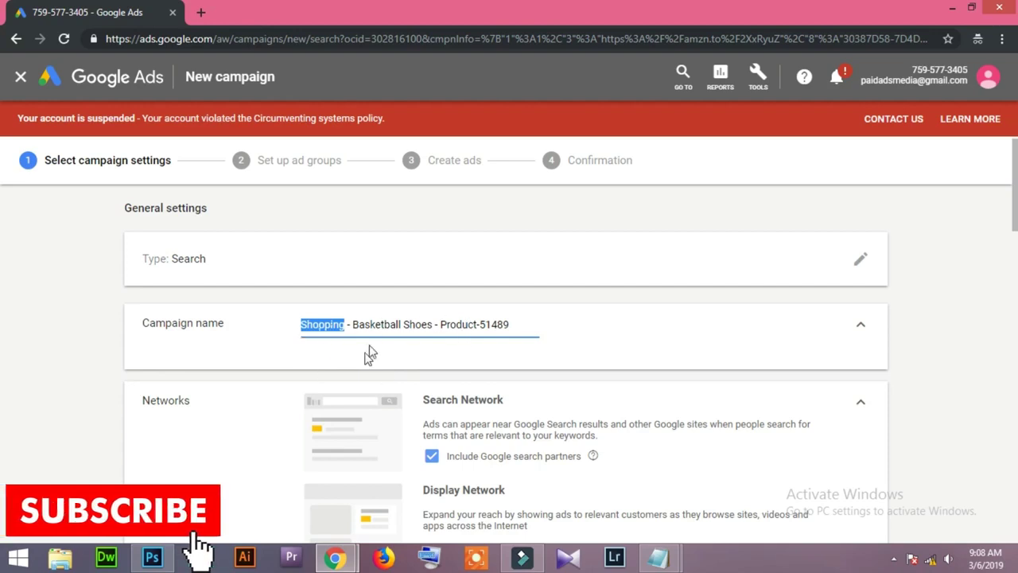
left_click(271, 332)
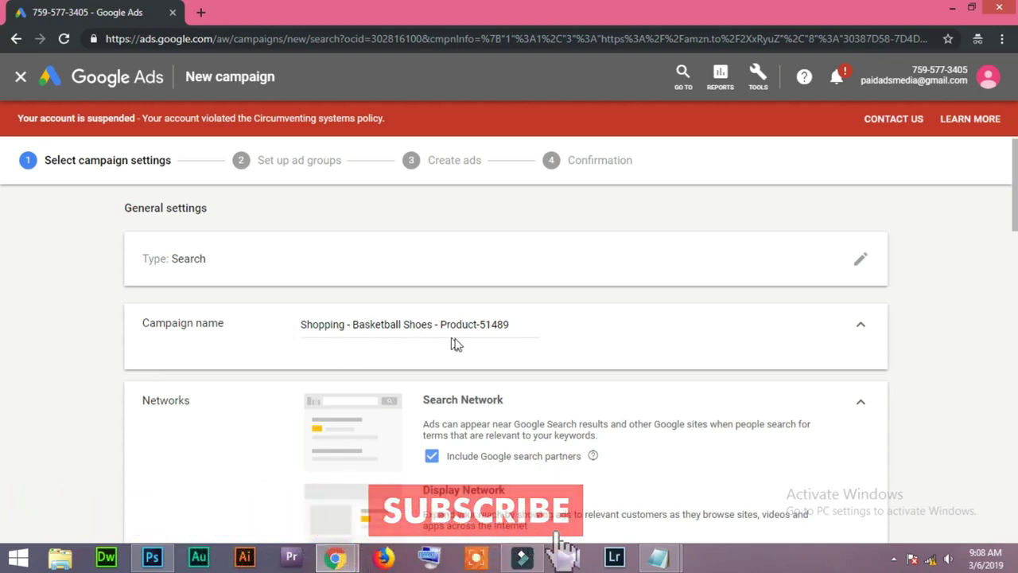
left_click_drag(441, 324, 528, 321)
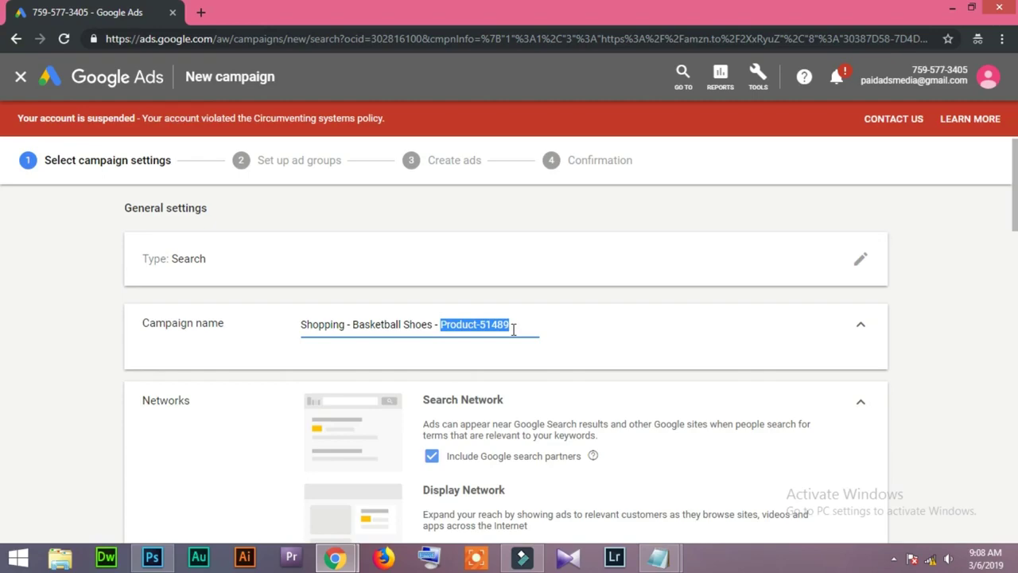
Search the Google Ads pages for 51489 and close the search.
left_click(683, 78)
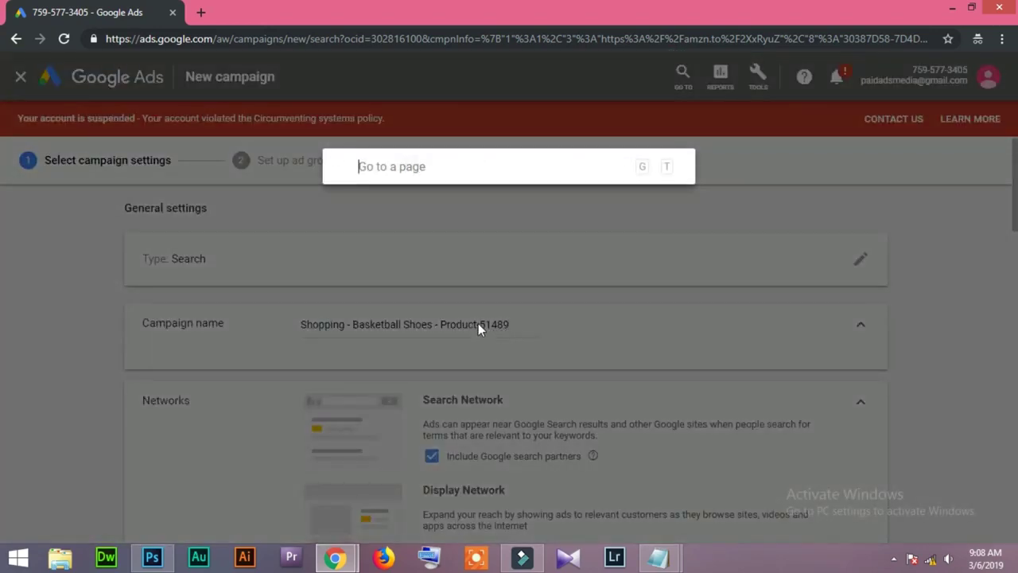
left_click(428, 168)
type("51")
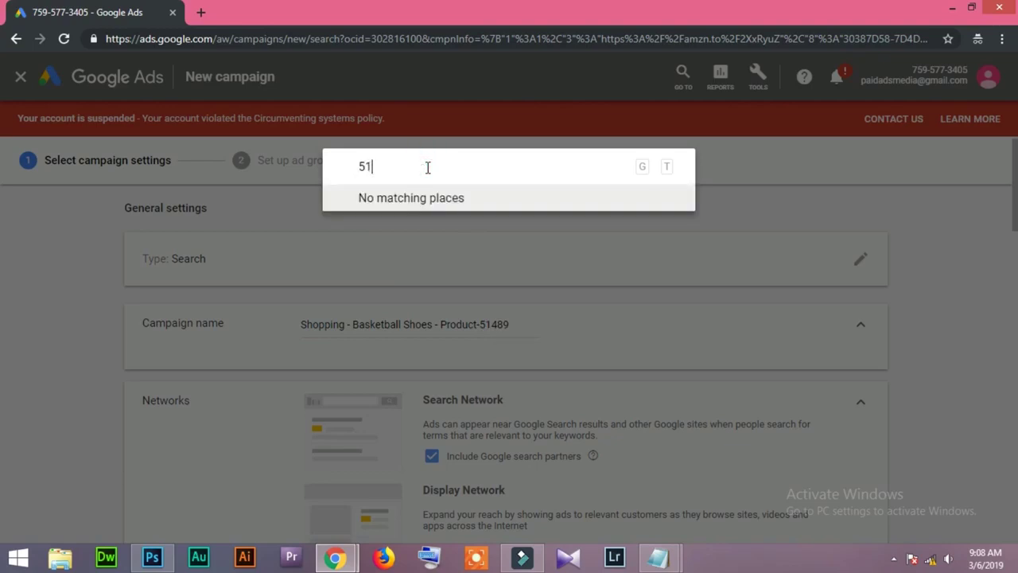
type("489")
left_click(721, 207)
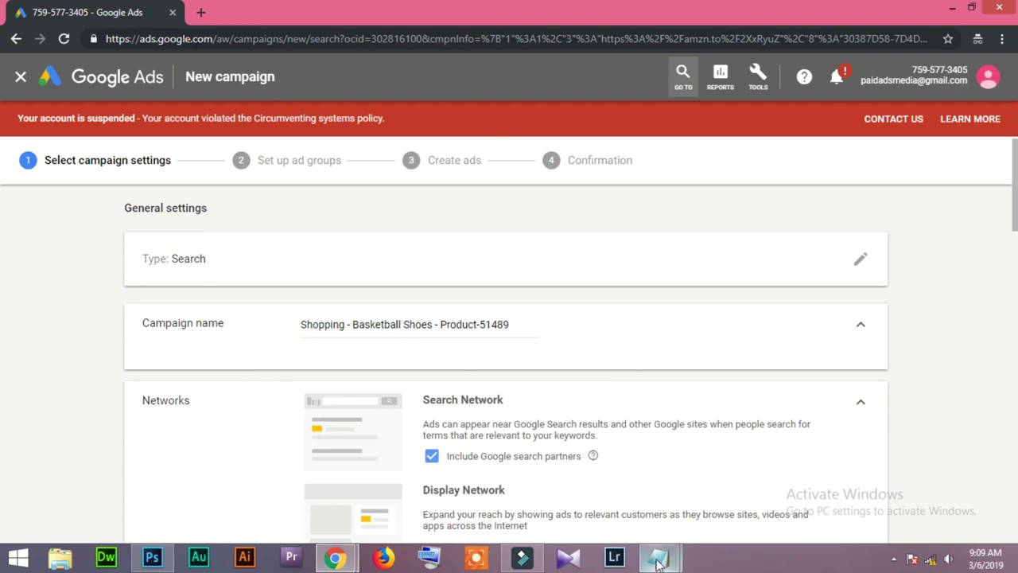
Replace the campaign name with "Search - Basketball Shoes - Product 1" copied from the Title Amazon note.
mouse_move(658, 557)
left_click(725, 489)
left_click(610, 488)
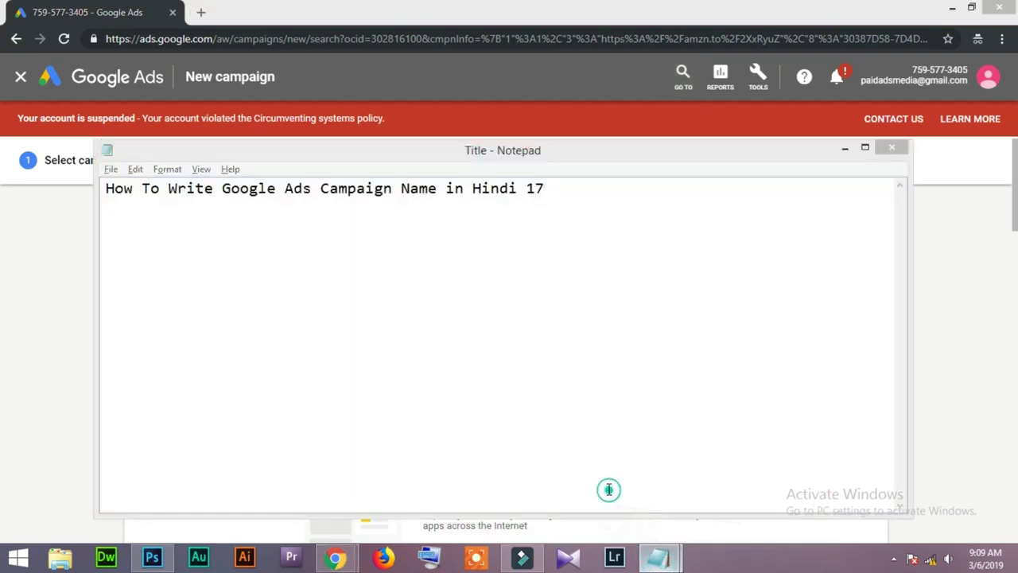
scroll(191, 356, "up", 1)
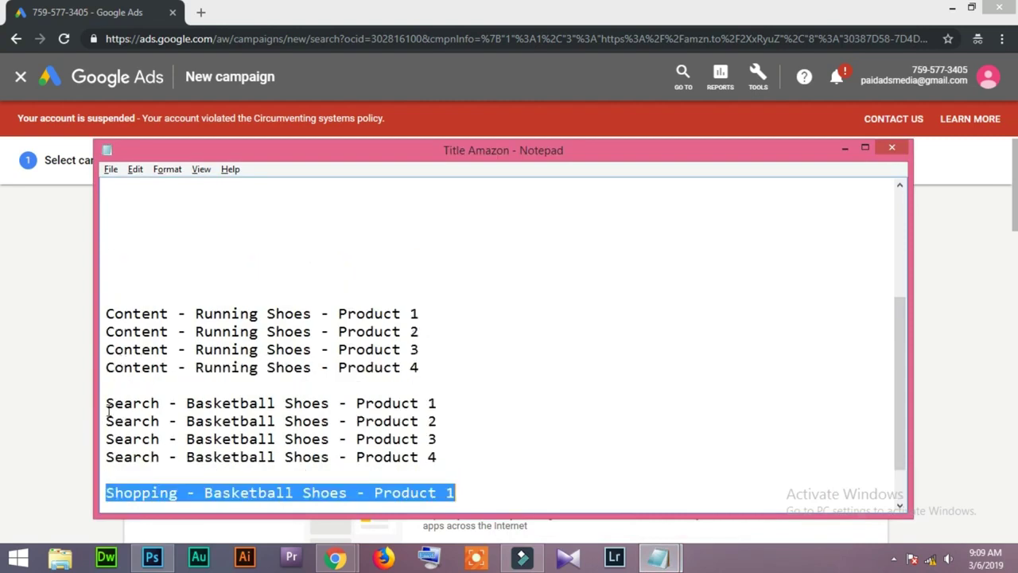
left_click_drag(106, 403, 454, 409)
key("ctrl+c")
left_click(22, 361)
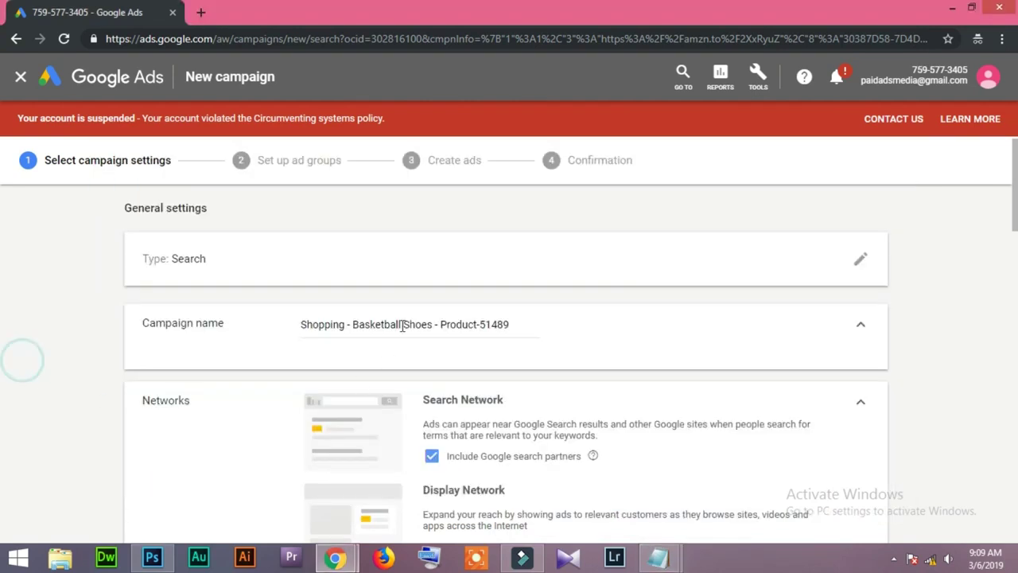
left_click(361, 323)
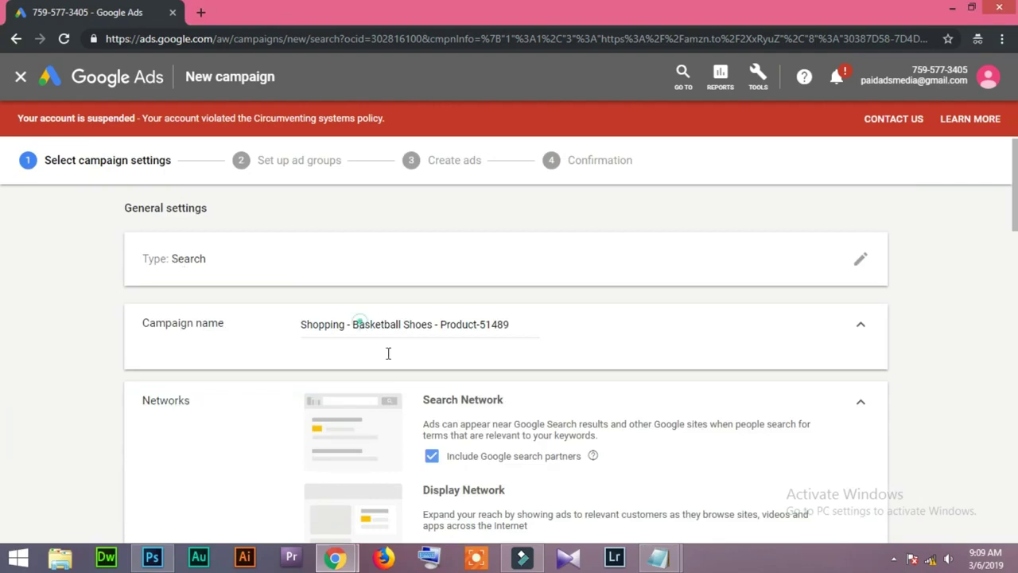
key("ctrl+a")
key("ctrl+v")
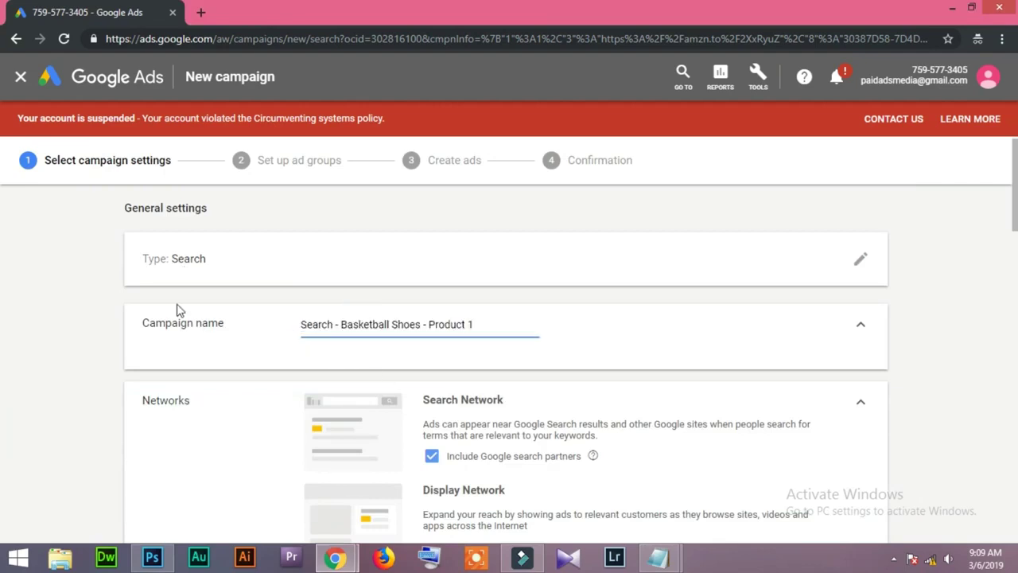
Change the first word of the campaign name to Display and the product number to 2548.
left_click_drag(335, 324, 280, 330)
type("Display")
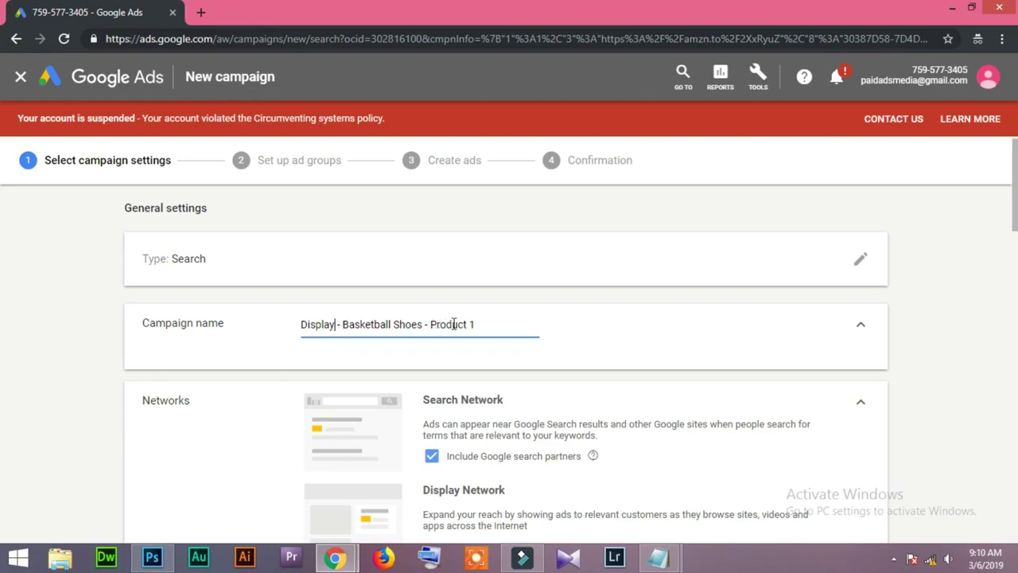
left_click(503, 326)
type("2548")
left_click(594, 353)
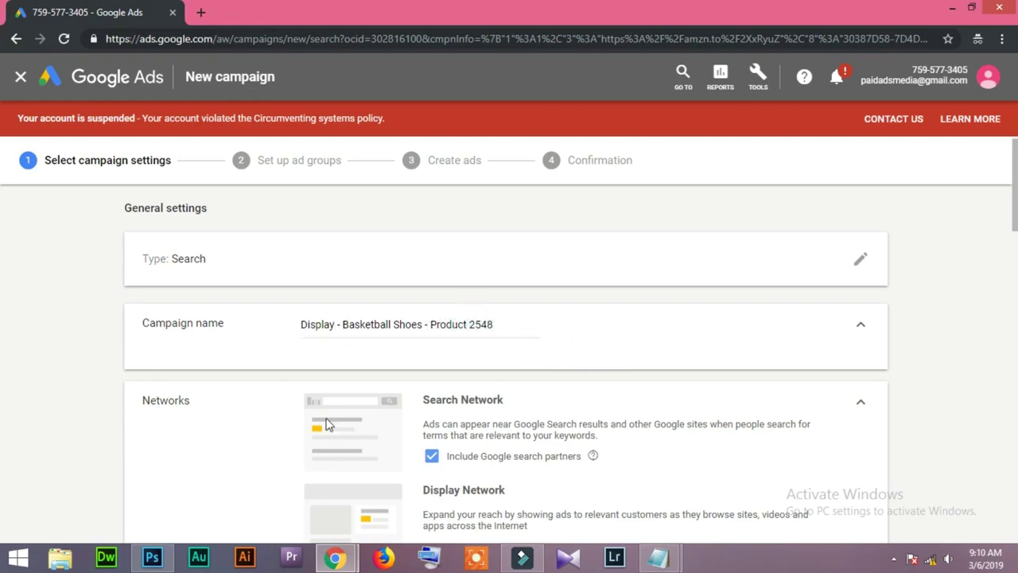
Change the first word of the campaign name to Search.
left_click(338, 323)
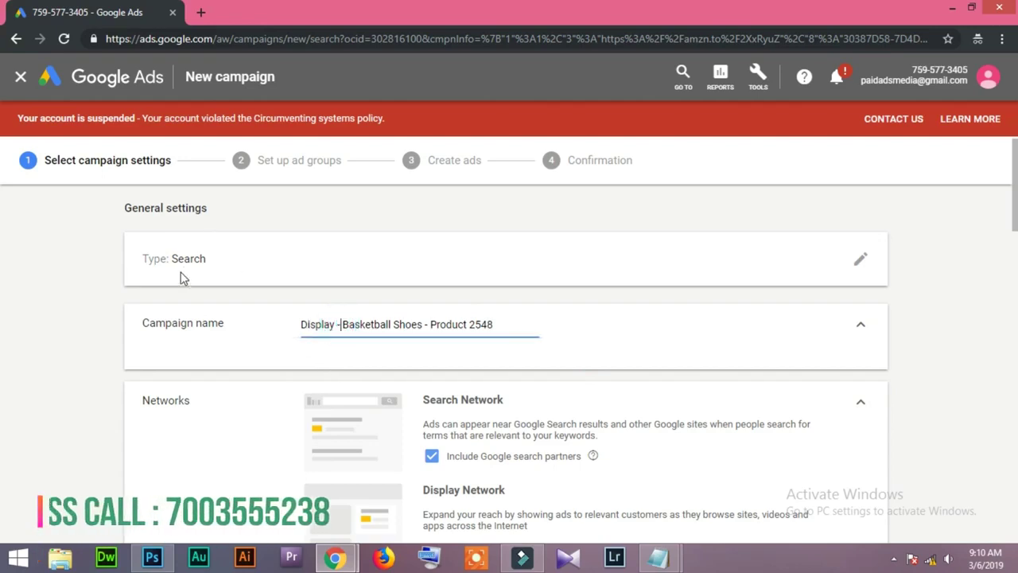
left_click_drag(335, 324, 284, 327)
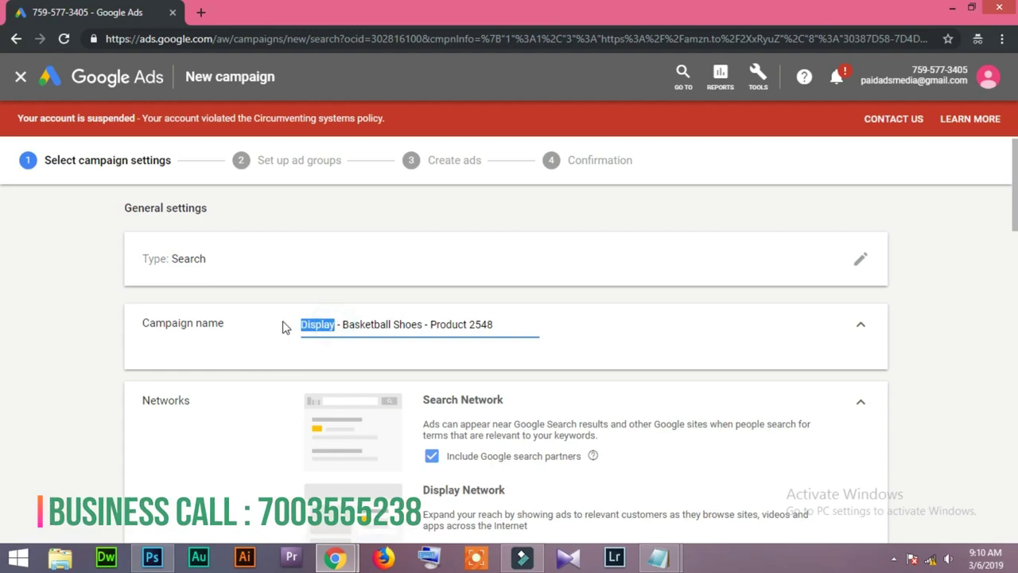
type("Search")
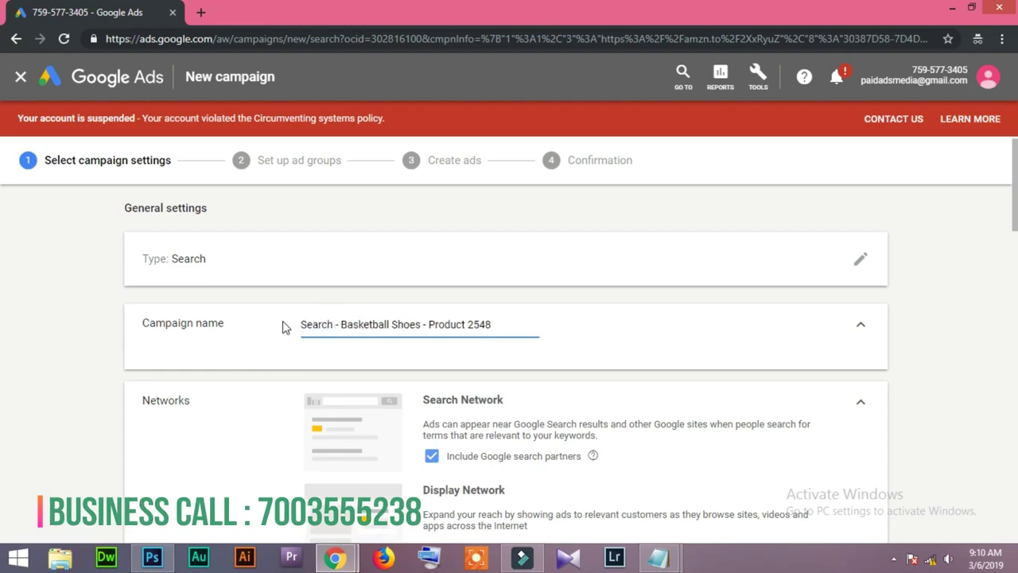
Copy the word Shopping from the Title Amazon note and insert "Shopping-" before Basketball Shoes in the campaign name.
left_click(340, 323)
left_click(337, 321)
key("alt+Tab")
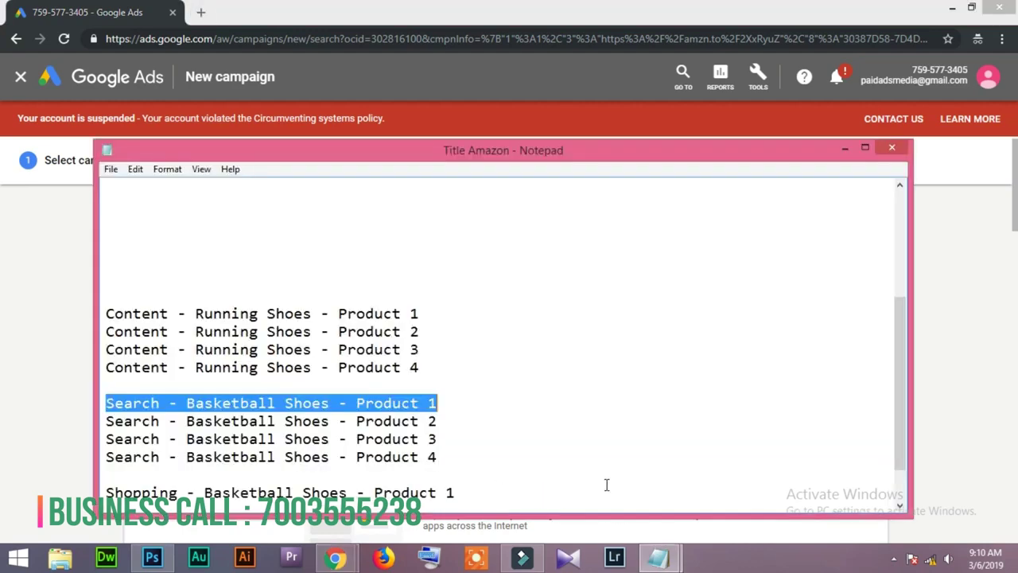
left_click(150, 352)
left_click_drag(178, 491, 106, 492)
key("ctrl+c")
key("alt+Tab")
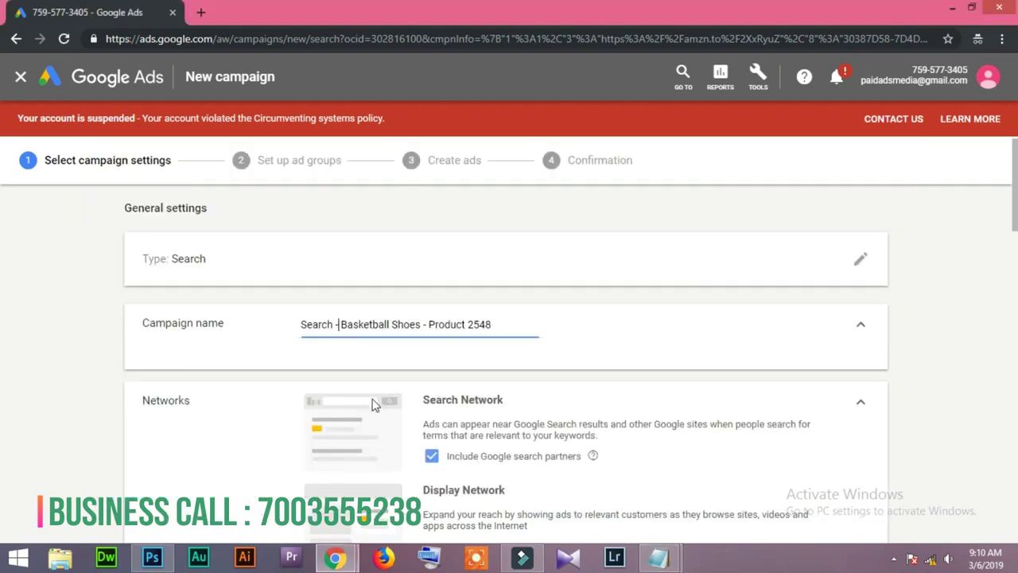
left_click(335, 327)
key("ctrl+v")
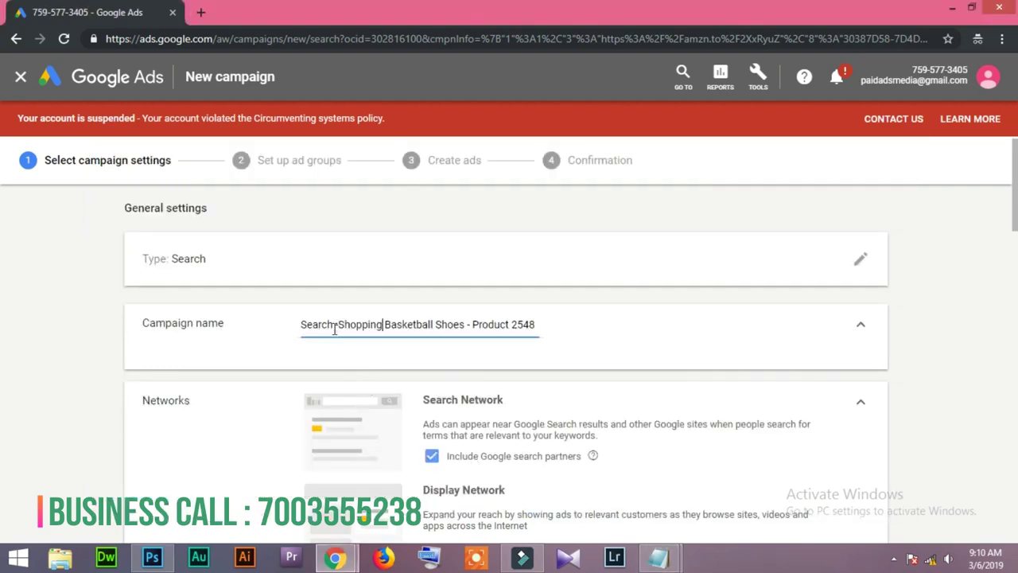
type("-")
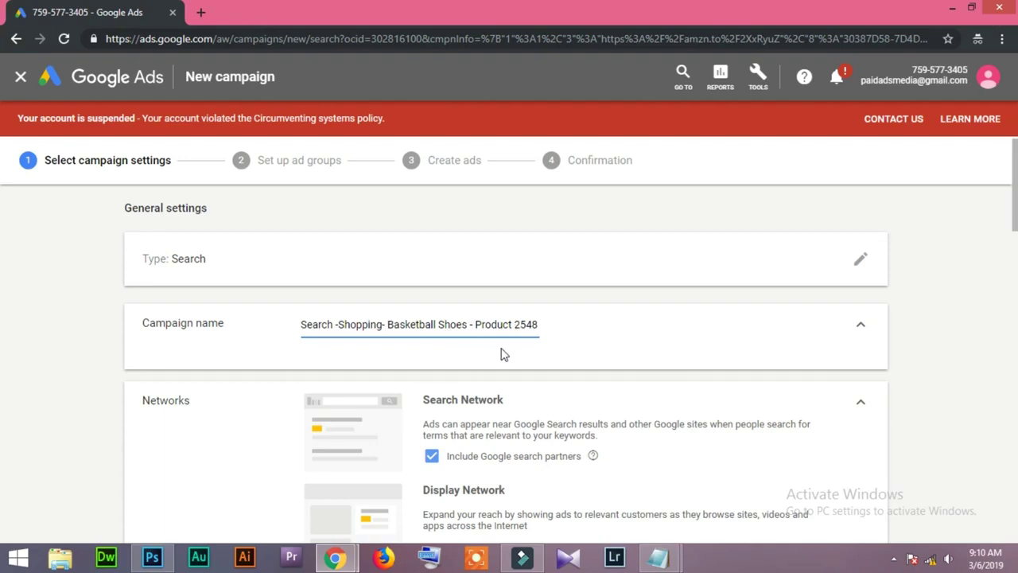
left_click(461, 325)
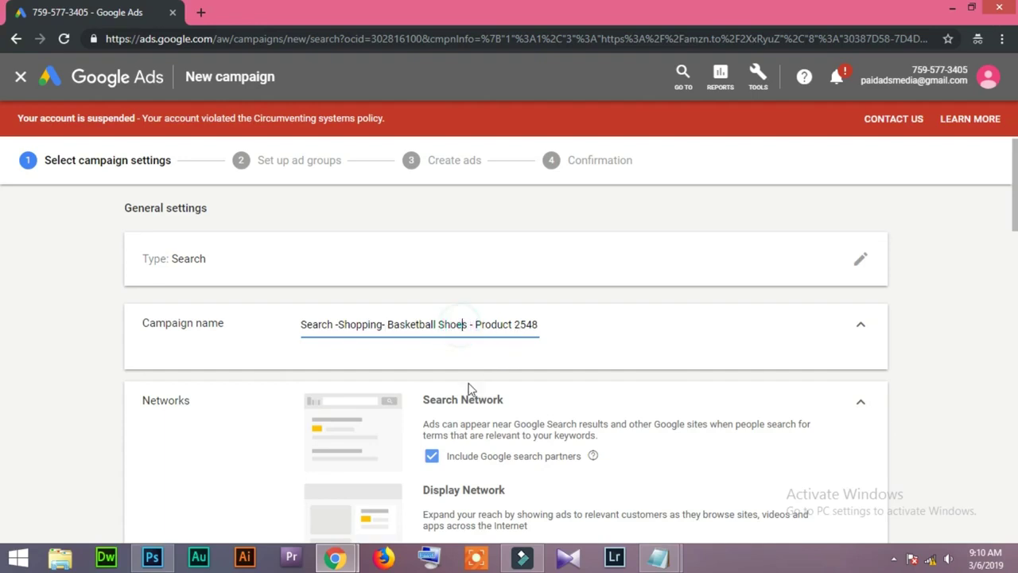